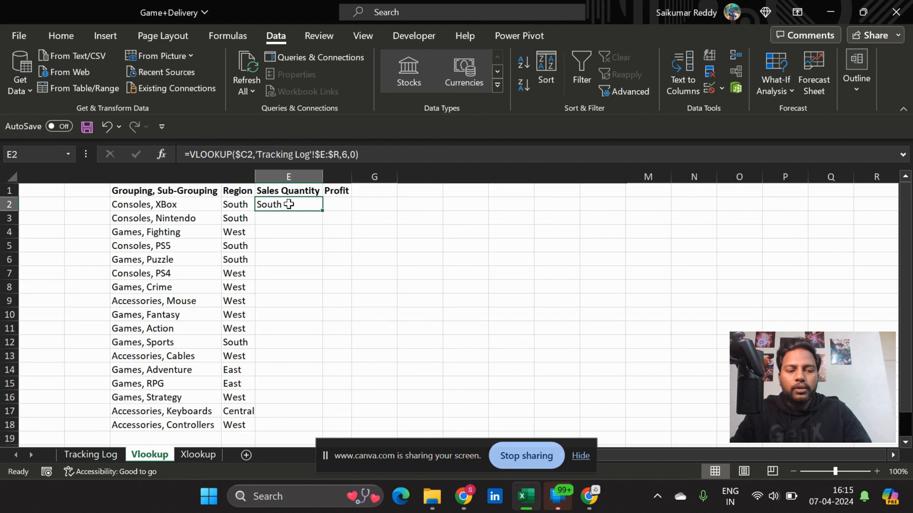
Change the column index of the VLOOKUP formula in Sales Quantity cell E2 to 8.
double_click(289, 204)
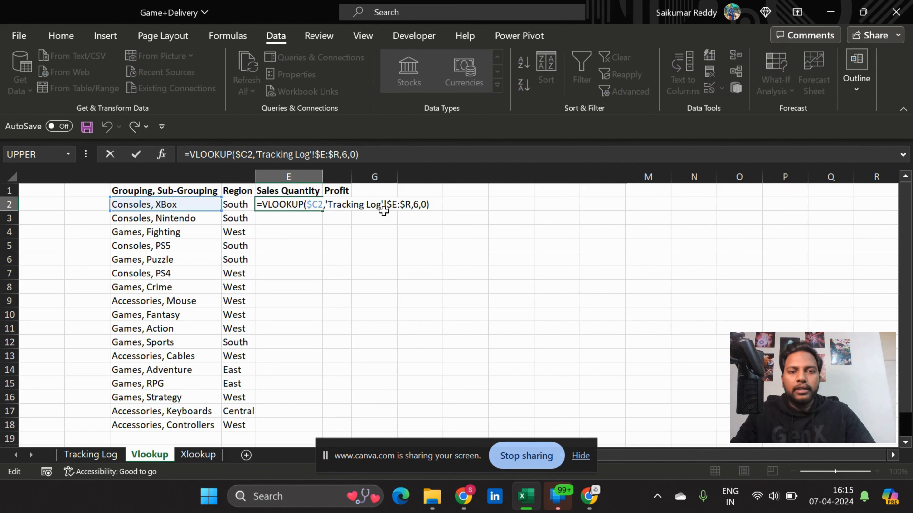
left_click(417, 205)
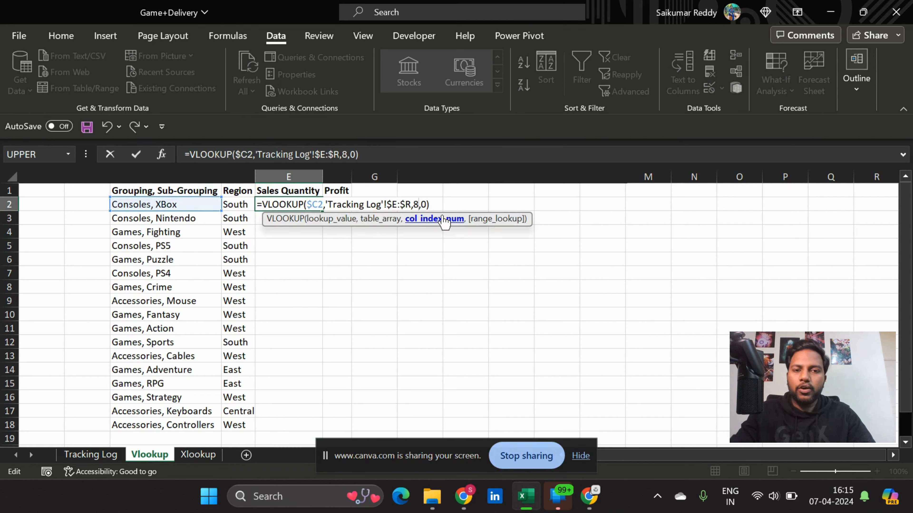
key("Return")
Fill the Sales Quantity formula from E2 down to E18.
key("Up")
key("Left")
key("ctrl+Down")
key("Right")
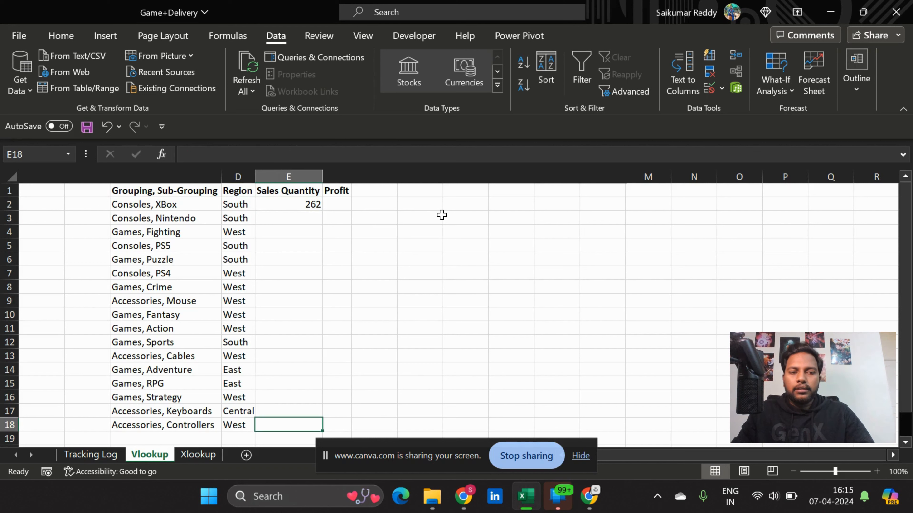
key("ctrl+shift+Up")
key("ctrl+d")
key("ctrl+Up")
Copy the VLOOKUP formula from E2 into Profit cell F2 and set its column index to 14.
key("Right")
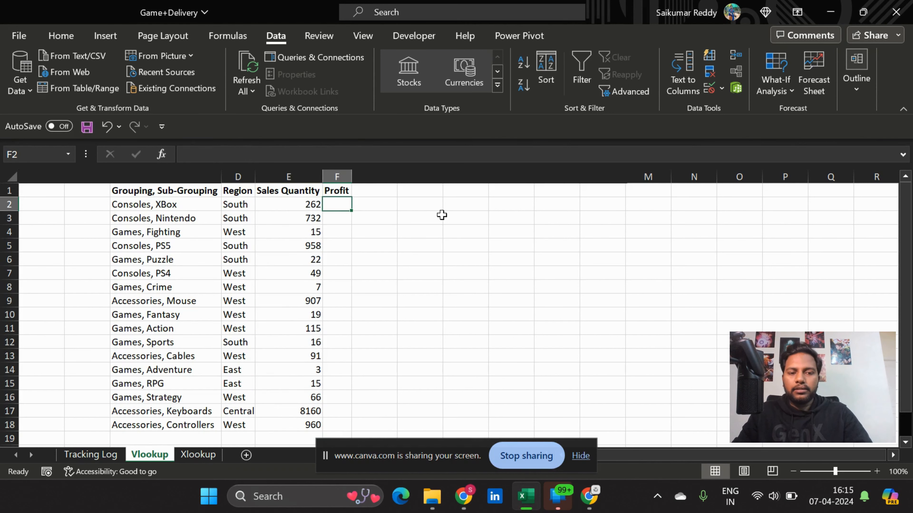
key("Down")
key("ctrl+r")
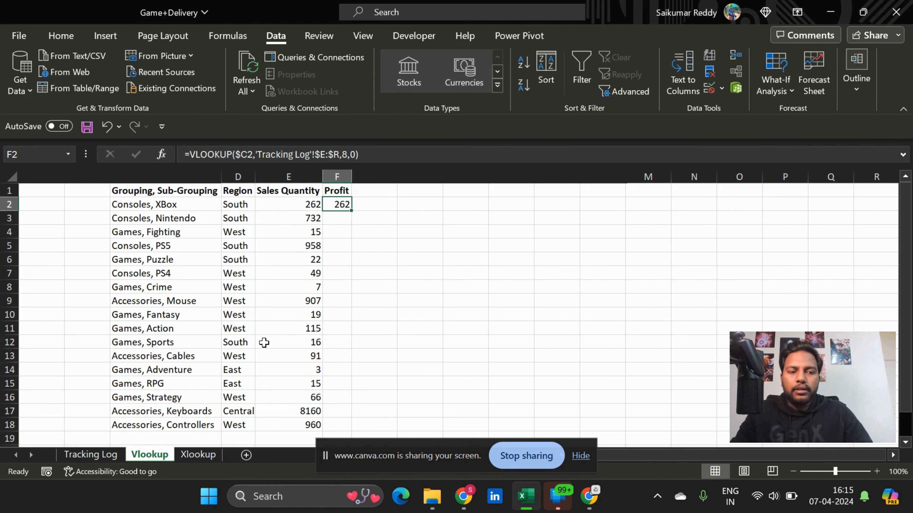
left_click(106, 454)
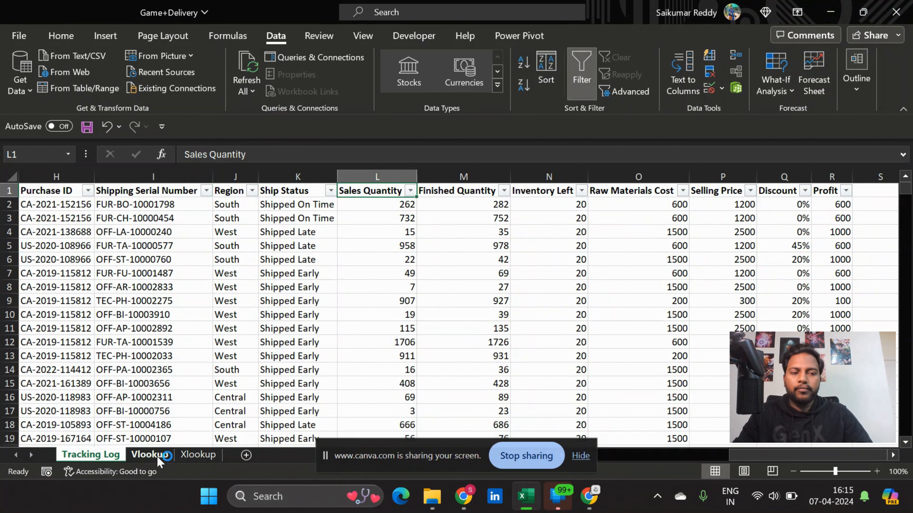
left_click(149, 455)
key("F2")
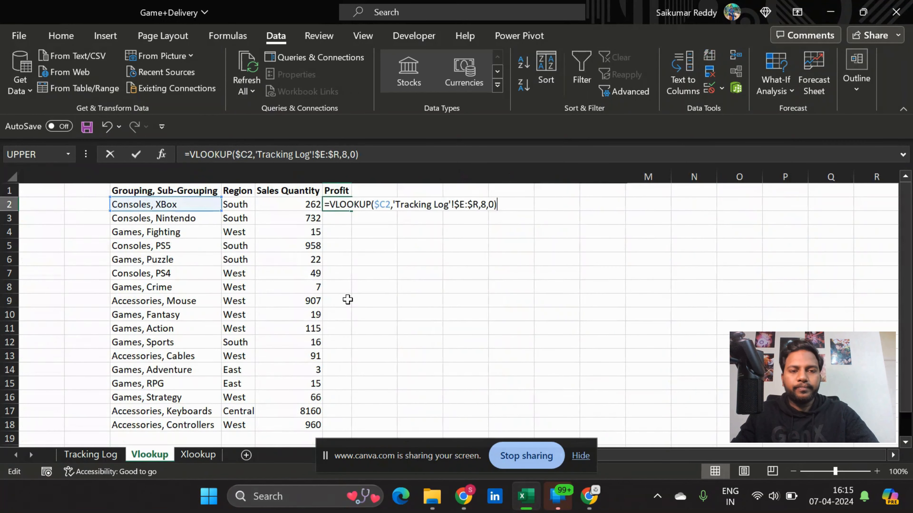
key("Left")
key("Left")
key("Left")
key("BackSpace")
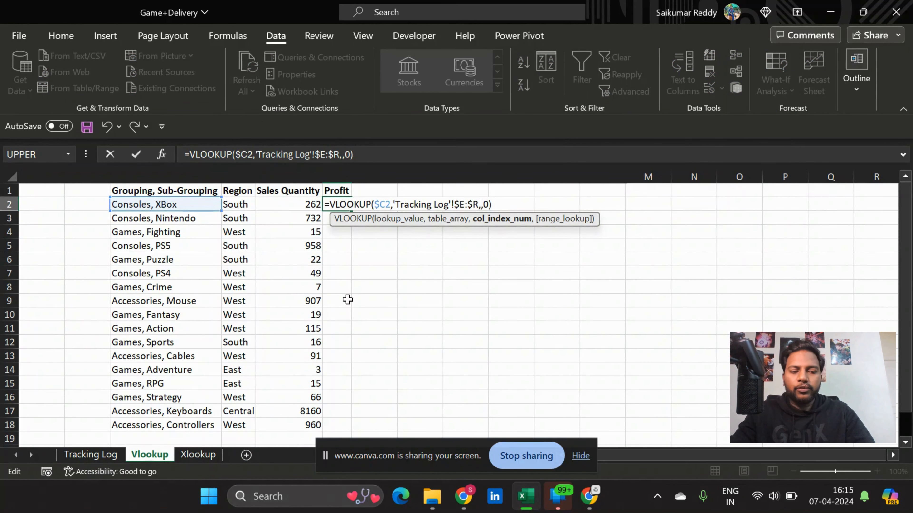
type("14")
key("Return")
Fill the Profit formula from F2 down to F18.
key("ctrl+Down")
key("Right")
key("ctrl+shift+Up")
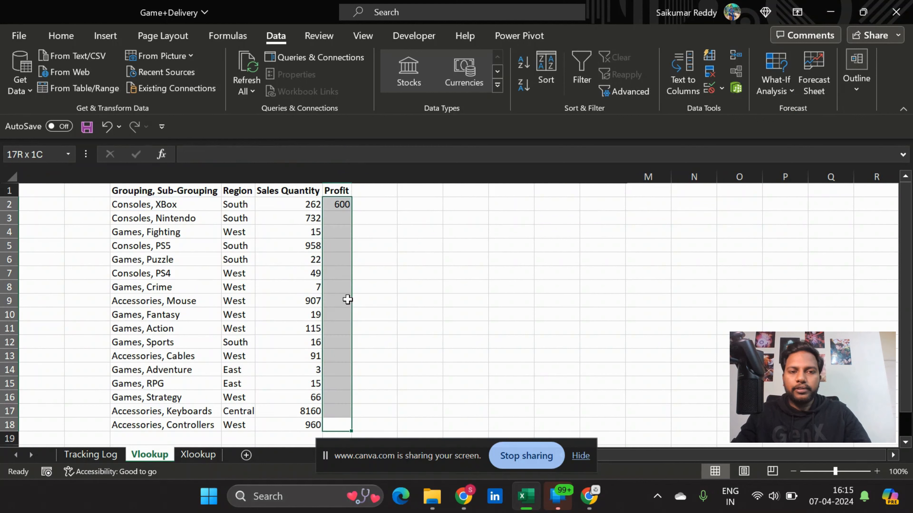
key("ctrl+d")
key("Up")
key("Left")
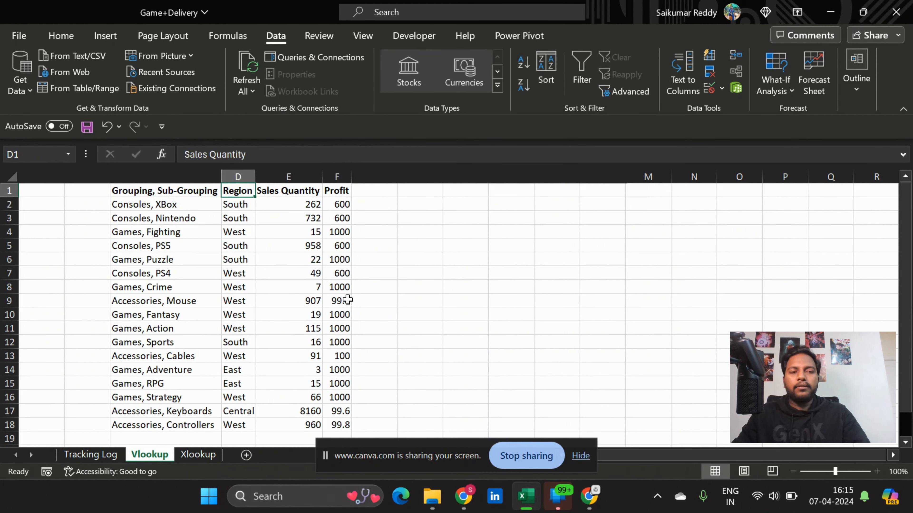
key("Left")
key("Left")
key("Left")
key("Right")
key("Right")
key("Right")
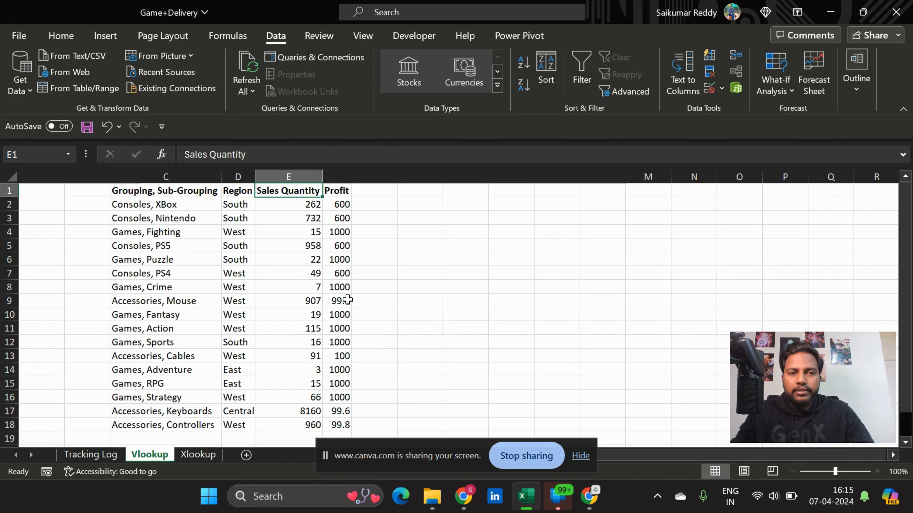
key("Right")
key("Left")
Copy the "Consoles, XBox" entry in cell C2 of the Vlookup sheet.
key("Left")
key("Left")
key("Down")
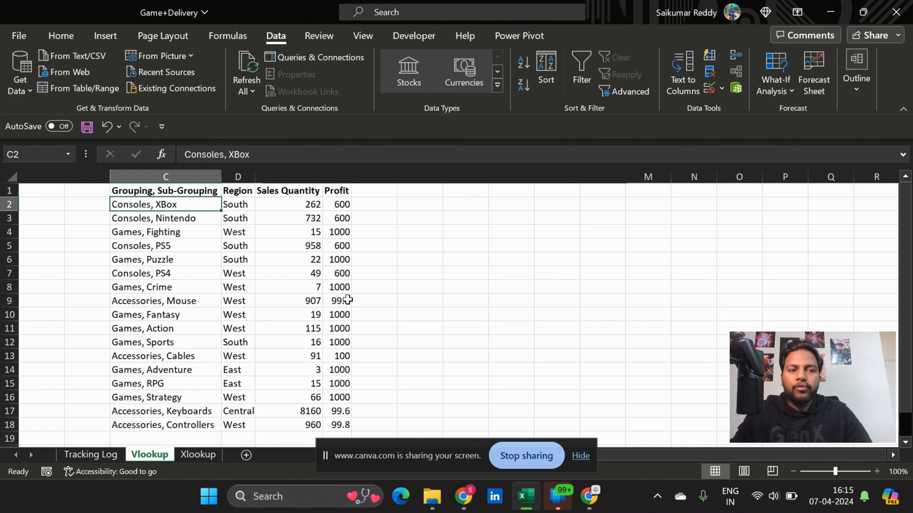
key("ctrl+c")
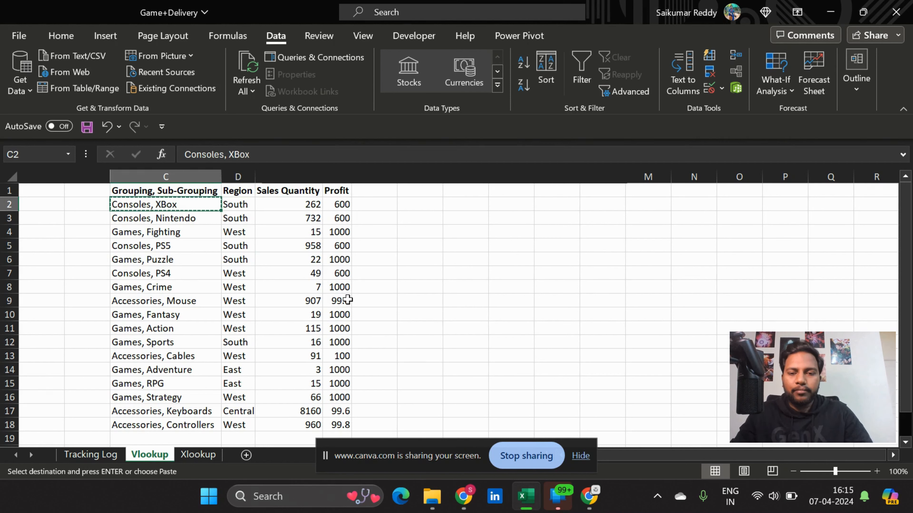
Filter the Grouping, Sub-Grouping column of the Tracking Log sheet to the copied value "Consoles, XBox".
key("ctrl+Page_Up")
key("Left")
key("Left")
key("Left")
key("Left")
key("Left")
key("Left")
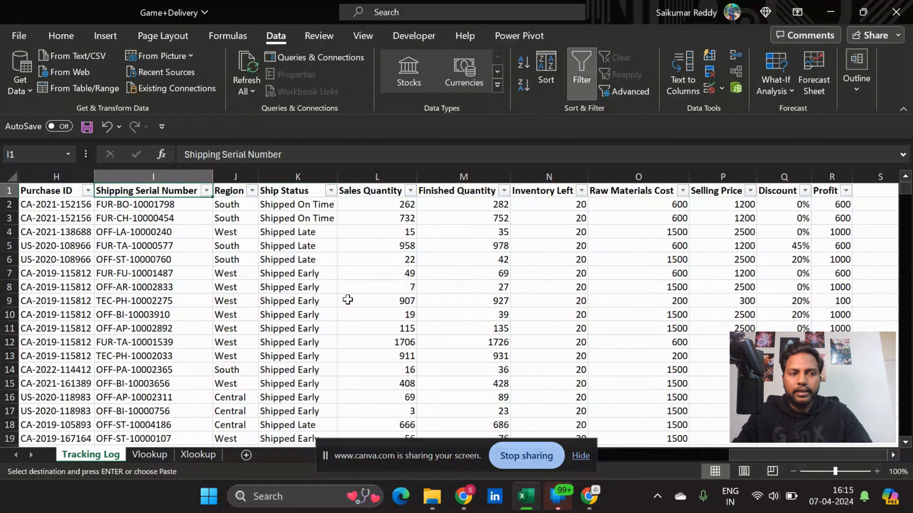
key("Right")
key("Left")
key("Left")
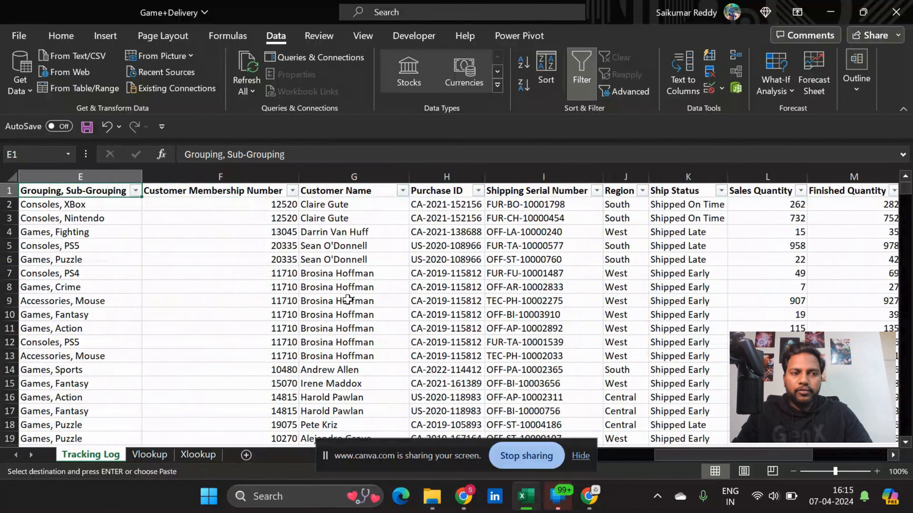
key("Right")
key("Left")
key("alt+Down")
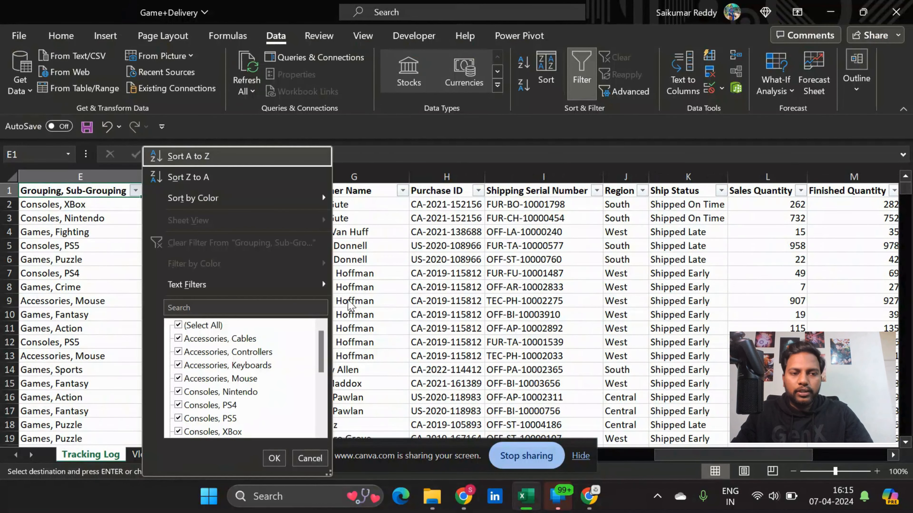
key("ctrl+v")
key("Return")
Examine the Region and Country, State, City, Postal Code values of the filtered rows and return to the Vlookup sheet.
key("Down")
key("Right")
key("Right")
key("Right")
key("Right")
key("Right")
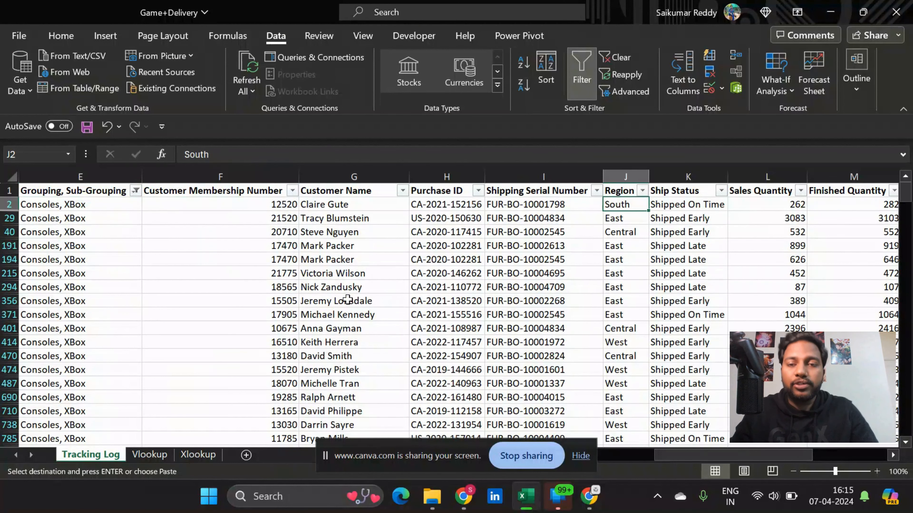
key("Down")
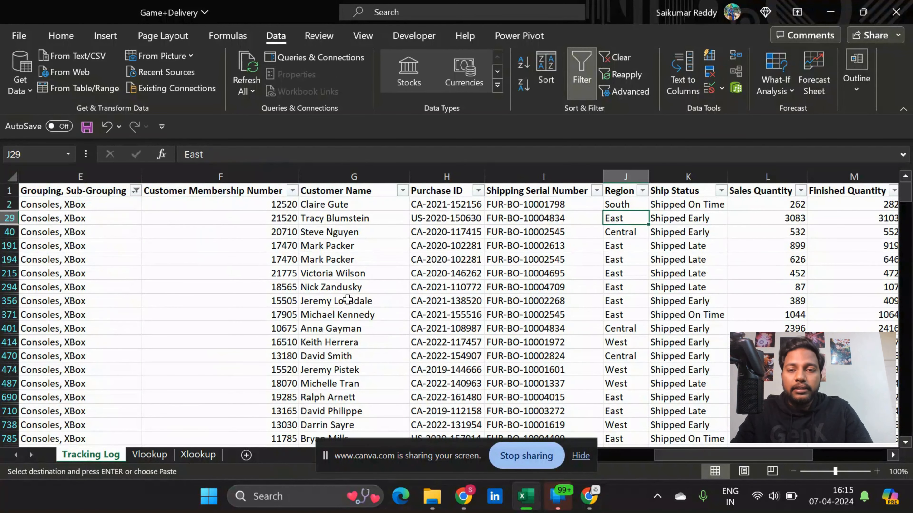
key("Down")
key("Home")
key("Right")
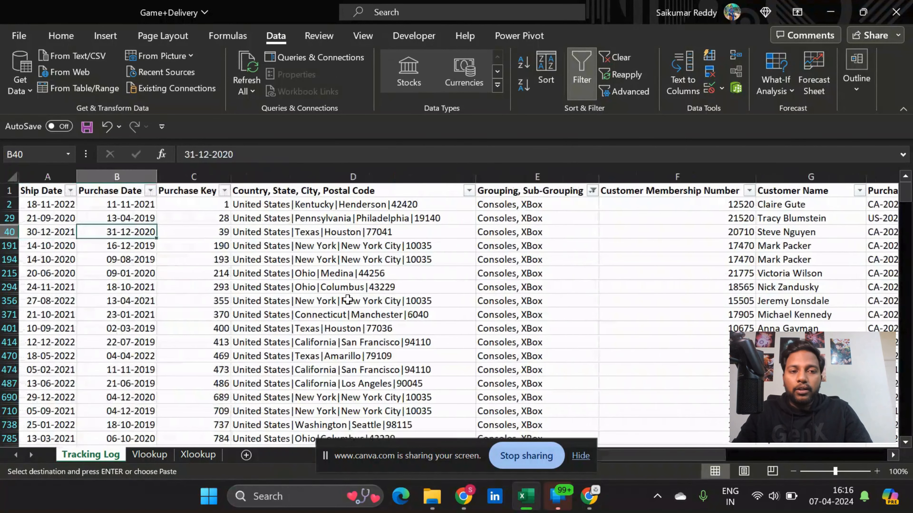
key("Right")
key("Right")
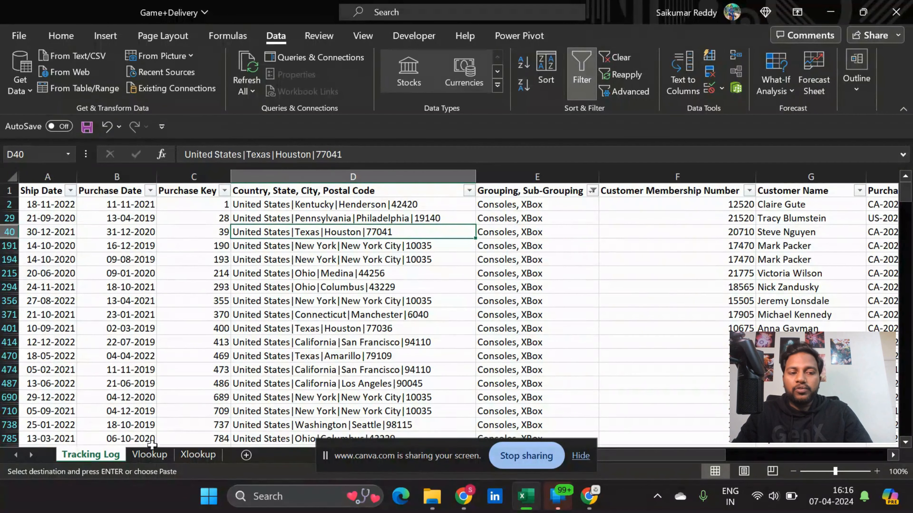
left_click(150, 455)
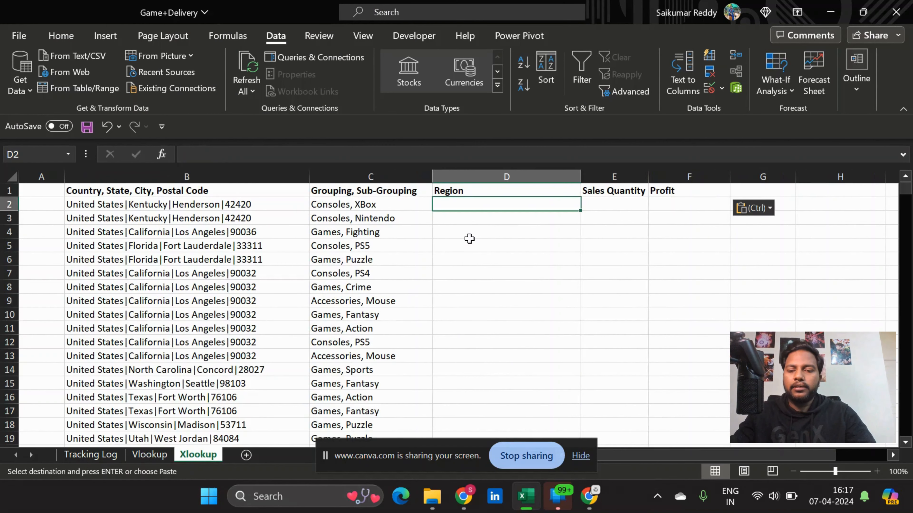
Start an XLOOKUP formula in Region cell D2 of the Xlookup sheet with $C2 as the lookup value.
type("=xlo")
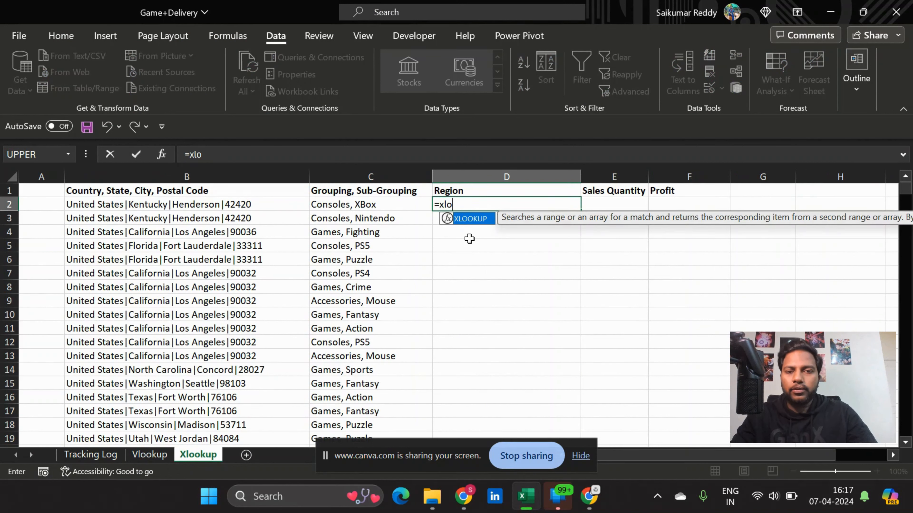
key("Tab")
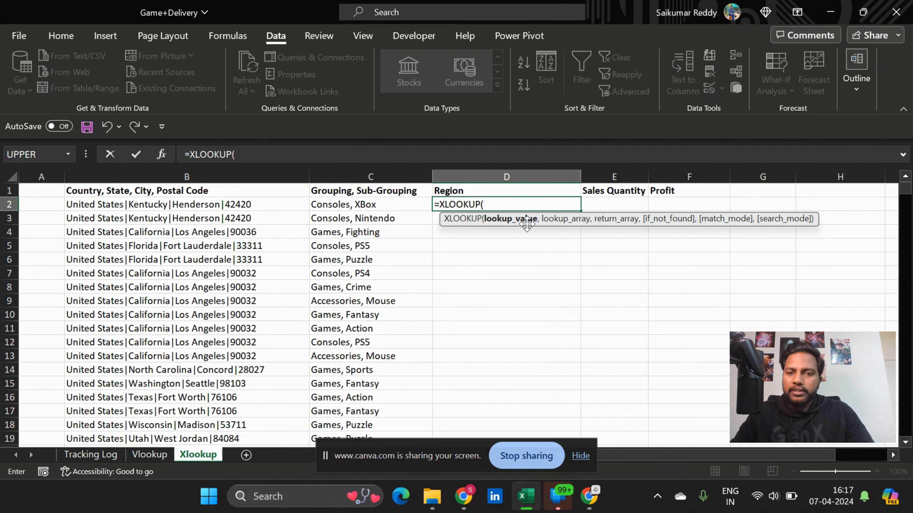
left_click(382, 204)
key("F4")
key("F4")
key("F4")
type(",")
Set the formula's lookup array to the Tracking Log's Grouping, Sub-Grouping column as the absolute reference $E:$E.
left_click(91, 454)
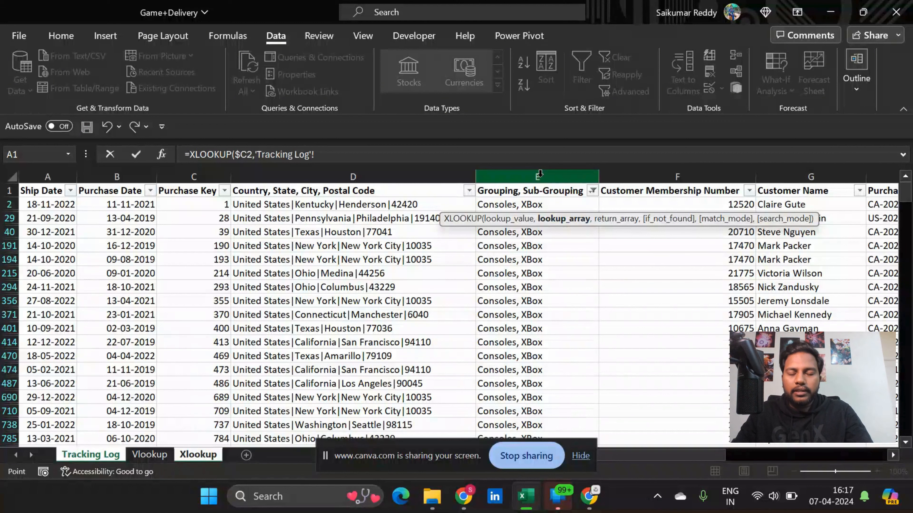
left_click(538, 176)
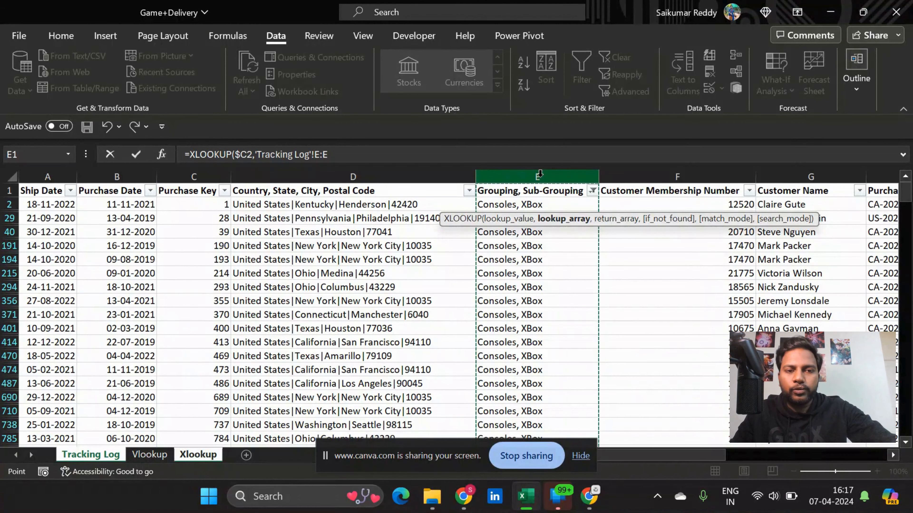
key("F4")
type(",")
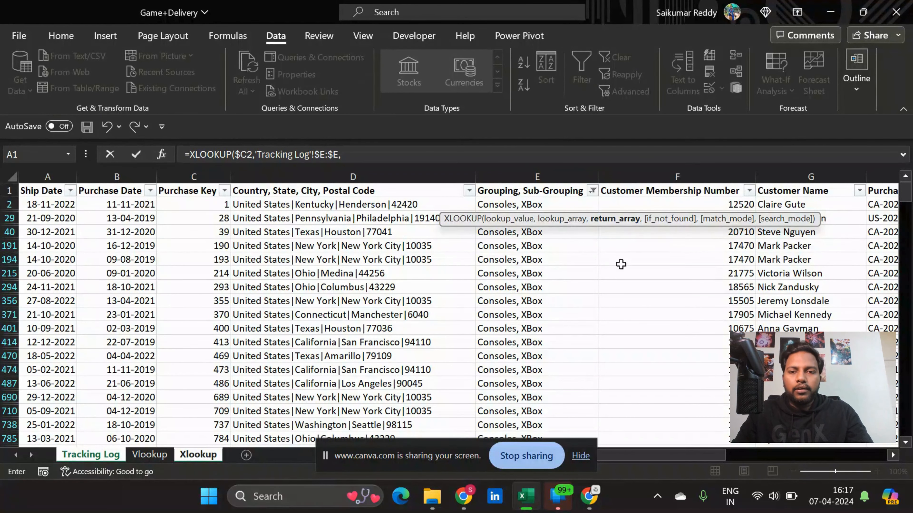
Set the return array to the Tracking Log's Region column as $J:$J and complete the XLOOKUP formula.
scroll(539, 237, "right", 3)
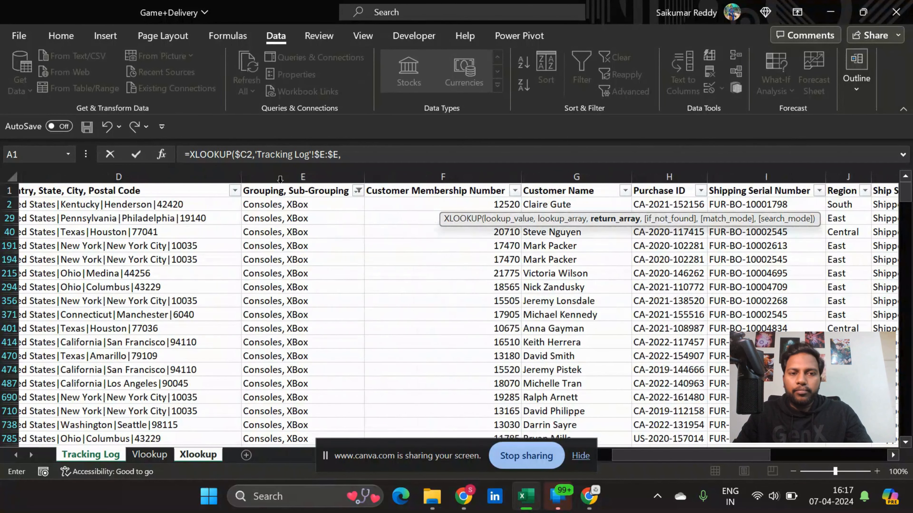
scroll(792, 252, "right", 3)
scroll(518, 245, "right", 1)
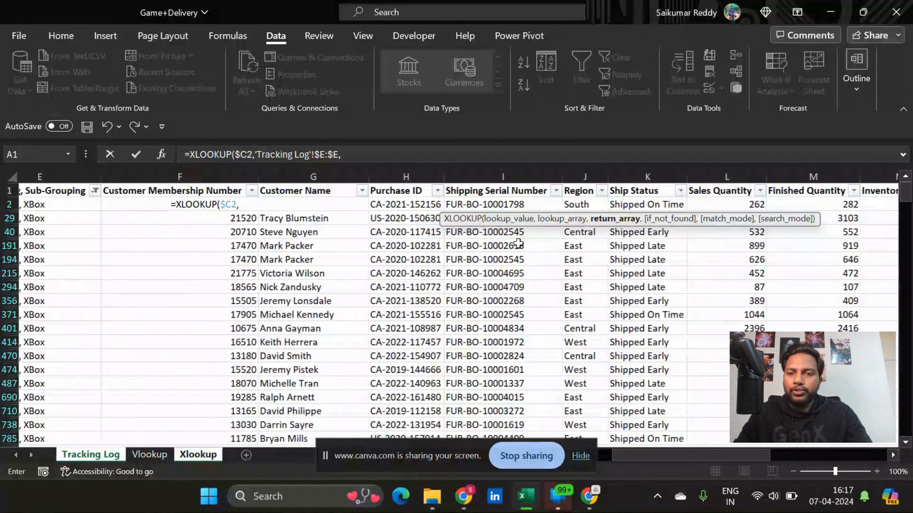
scroll(519, 244, "right", 1)
left_click(582, 176)
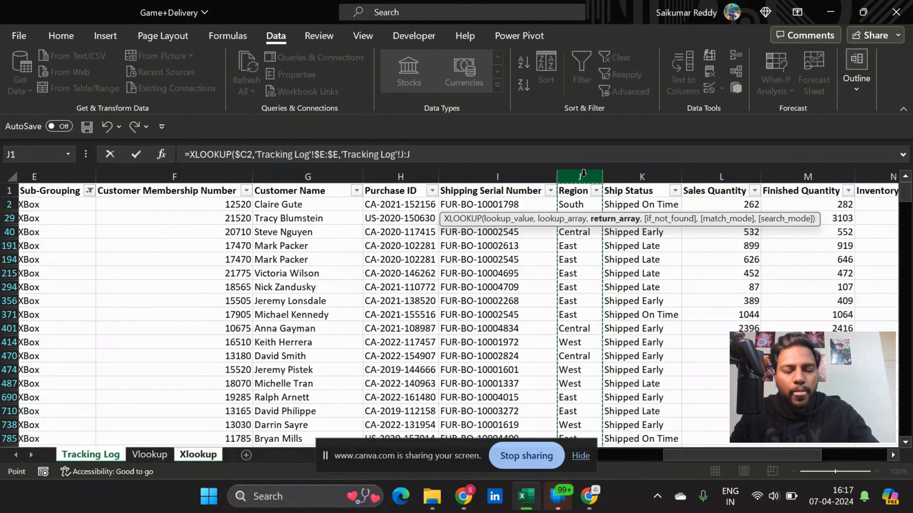
key("F4")
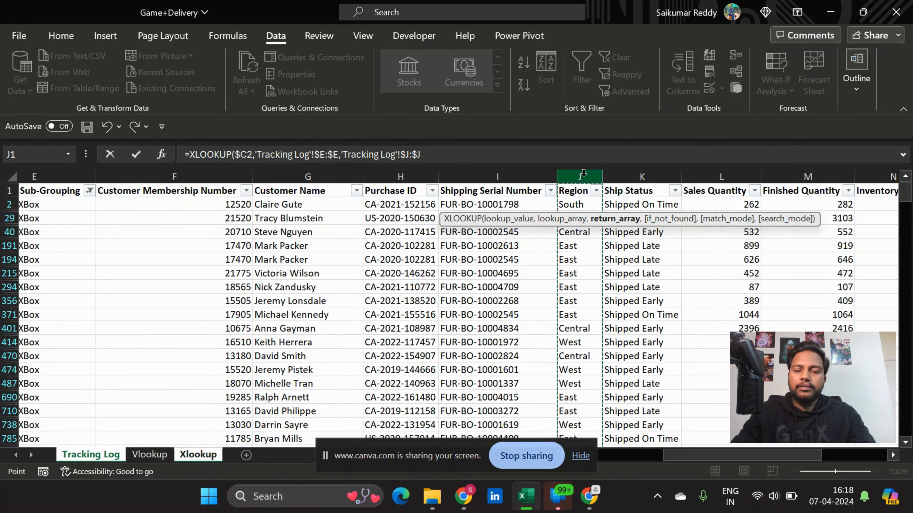
key("Return")
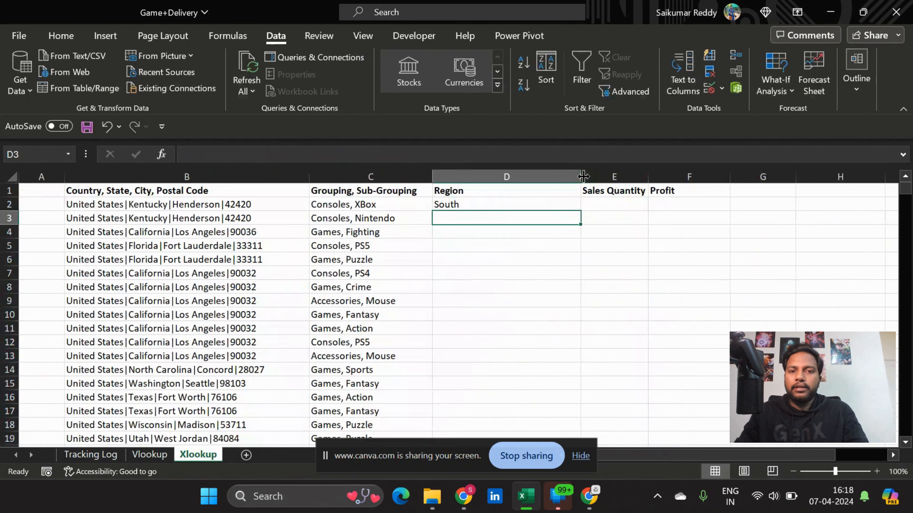
Fill the Region XLOOKUP formula from D2 down column D to the last data row, 9995.
key("Up")
key("Left")
key("ctrl+Down")
key("Right")
key("ctrl+shift+Up")
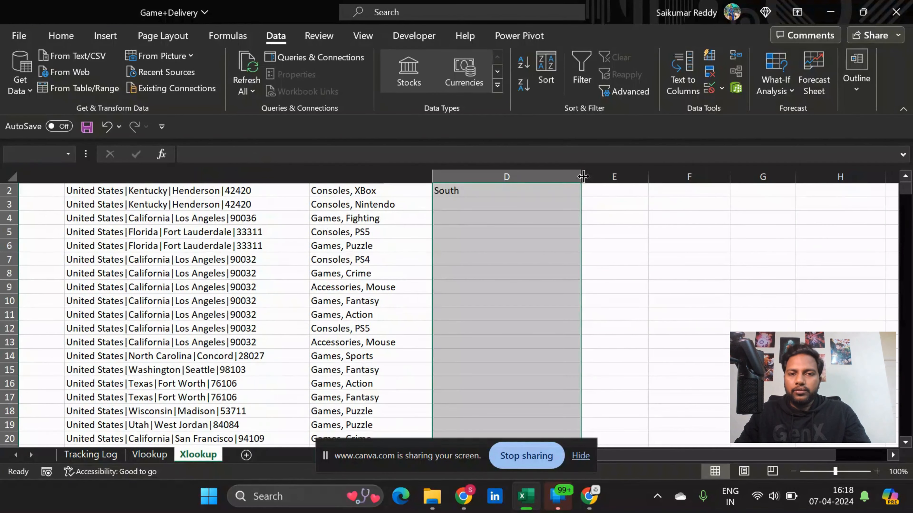
key("ctrl+d")
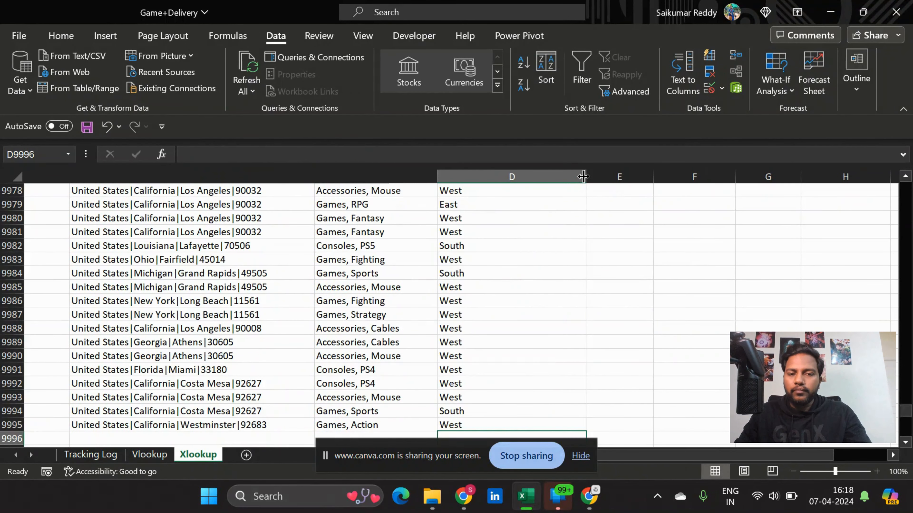
Copy the Region XLOOKUP formula into Sales Quantity cell E2 of the Xlookup sheet.
key("ctrl+Up")
key("Right")
key("Down")
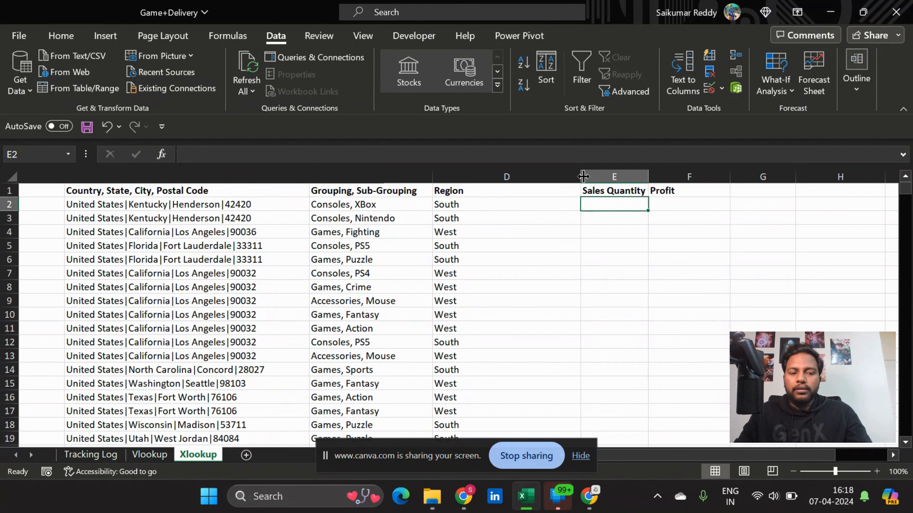
key("ctrl+r")
Replace the return array in E2's XLOOKUP formula with the Tracking Log's Sales Quantity column as $L:$L.
key("F2")
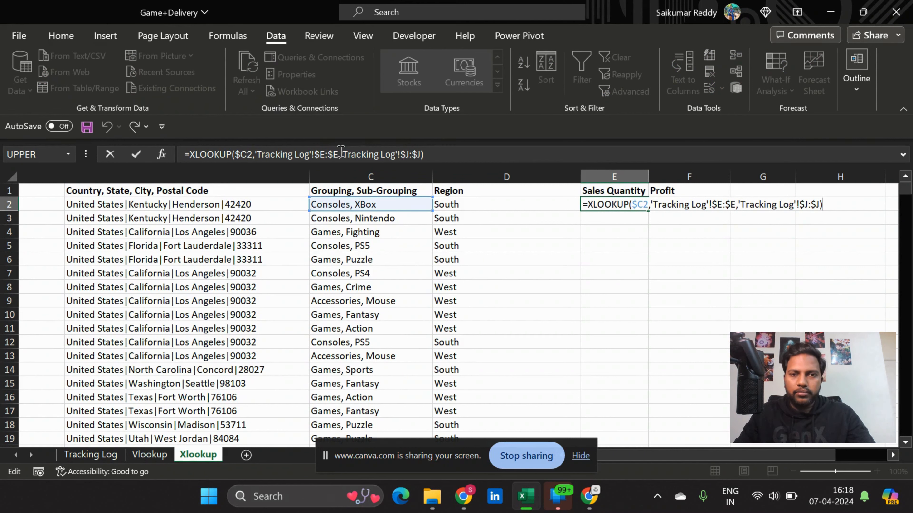
left_click(342, 154)
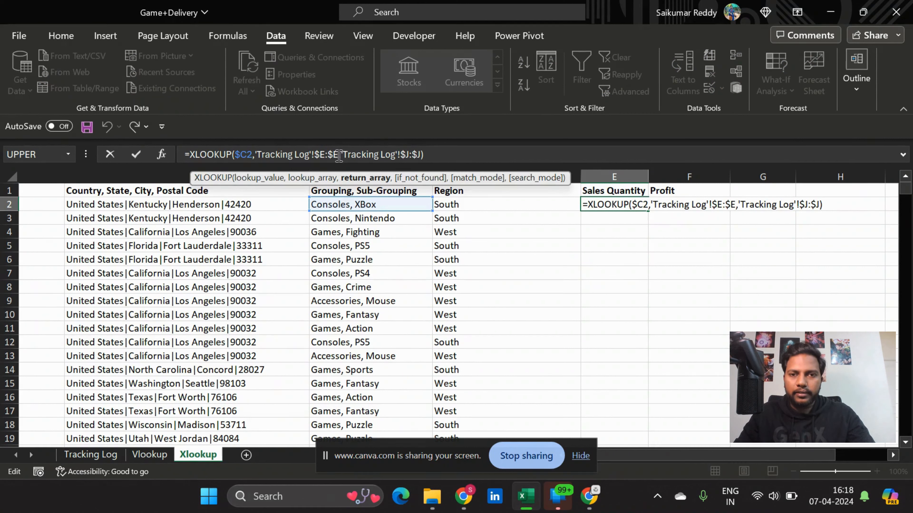
left_click_drag(342, 158, 421, 158)
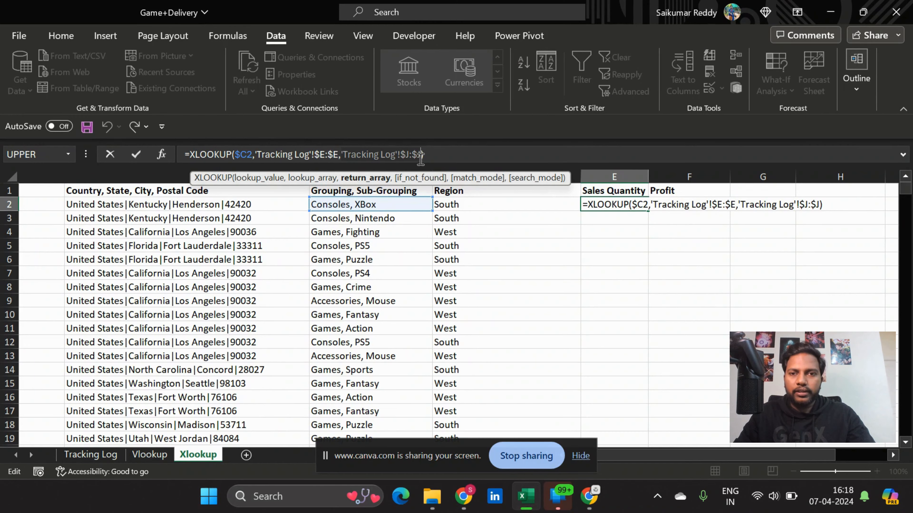
left_click(96, 462)
scroll(395, 345, "right", 10)
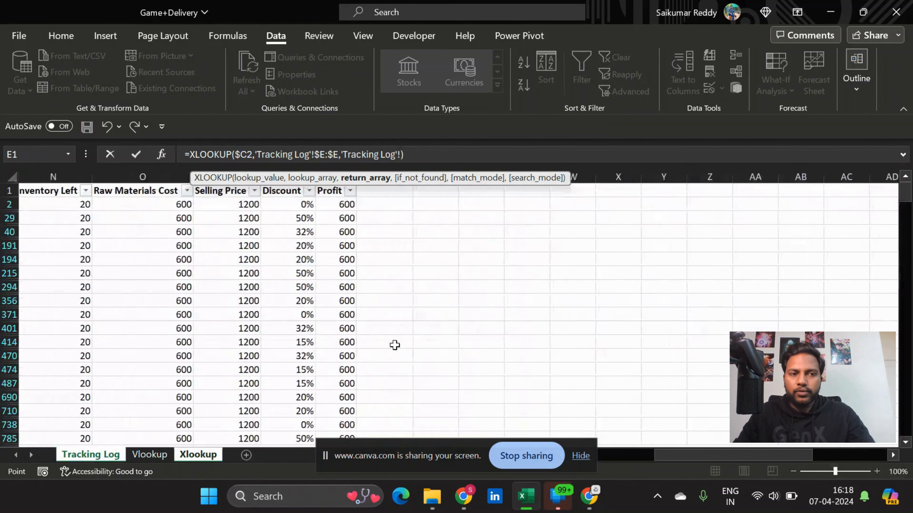
scroll(394, 345, "left", 10)
left_click(601, 176)
key("F4")
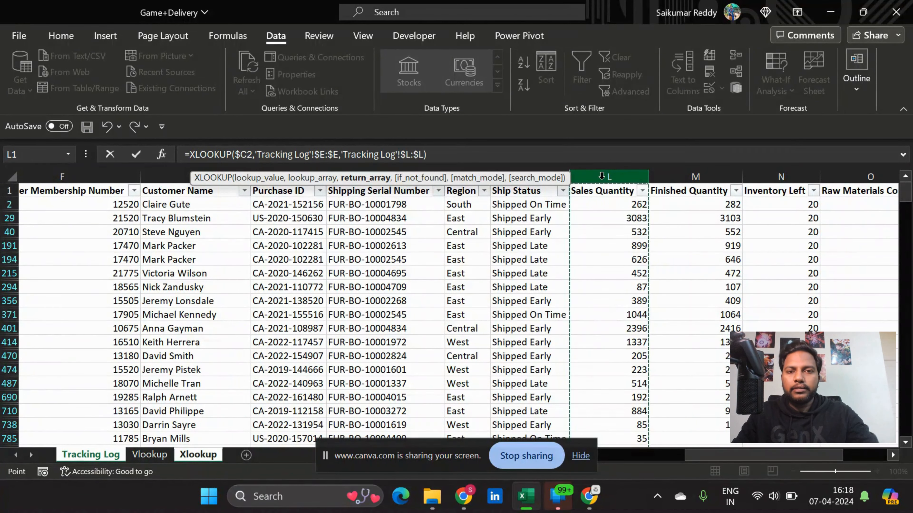
key("Return")
Copy the Sales Quantity formula into Profit cell F2 and change its return array to the Tracking Log's Profit column as $R:$R.
key("Up")
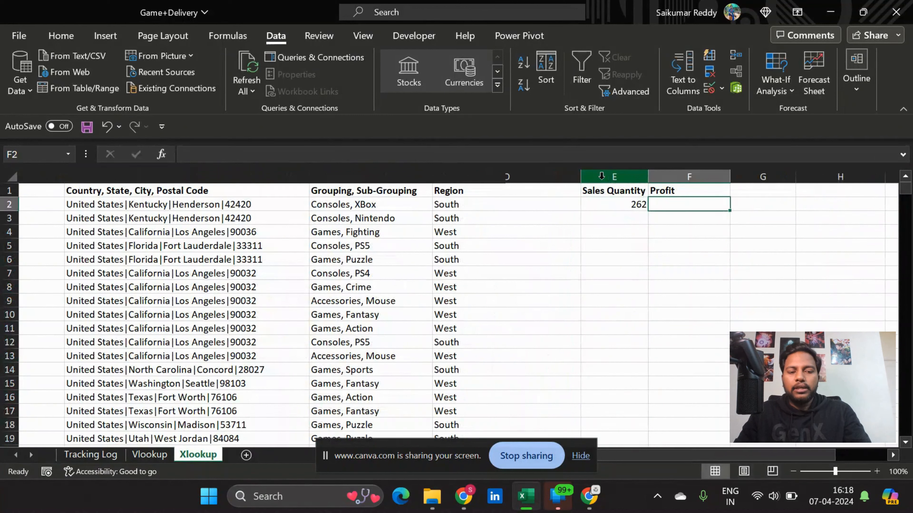
key("F2")
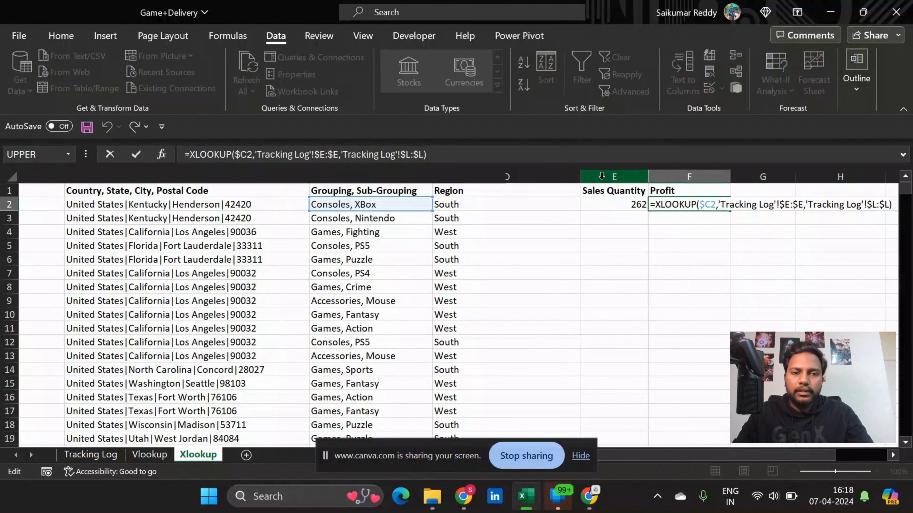
left_click(340, 155)
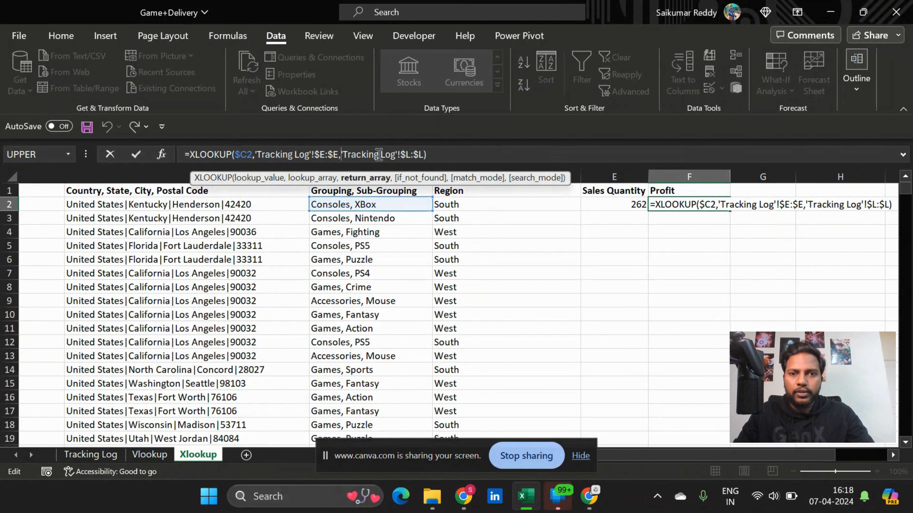
left_click(423, 154, "shift")
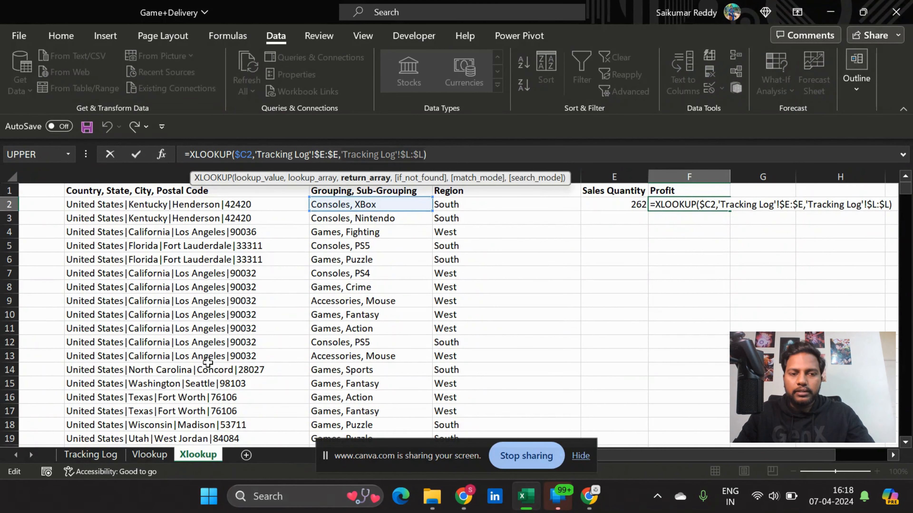
left_click(74, 456)
scroll(453, 289, "right", 10)
scroll(452, 290, "left", 8)
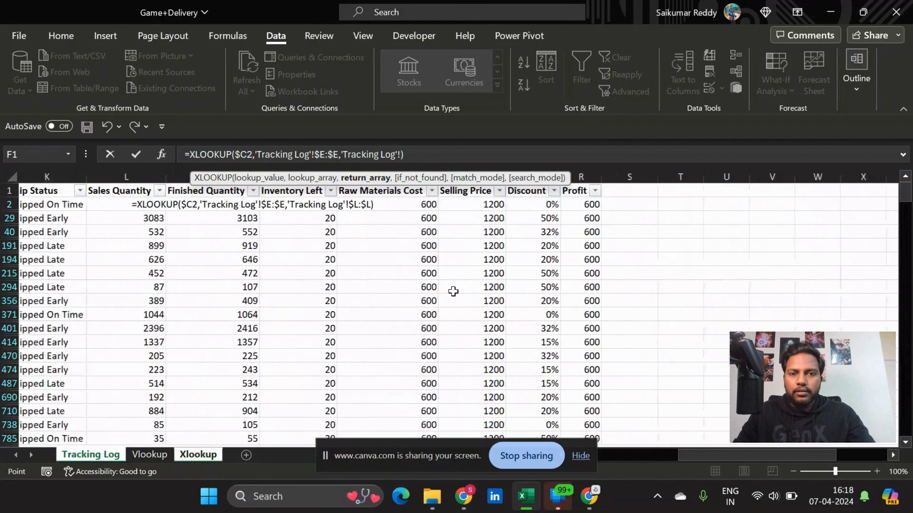
left_click(585, 176)
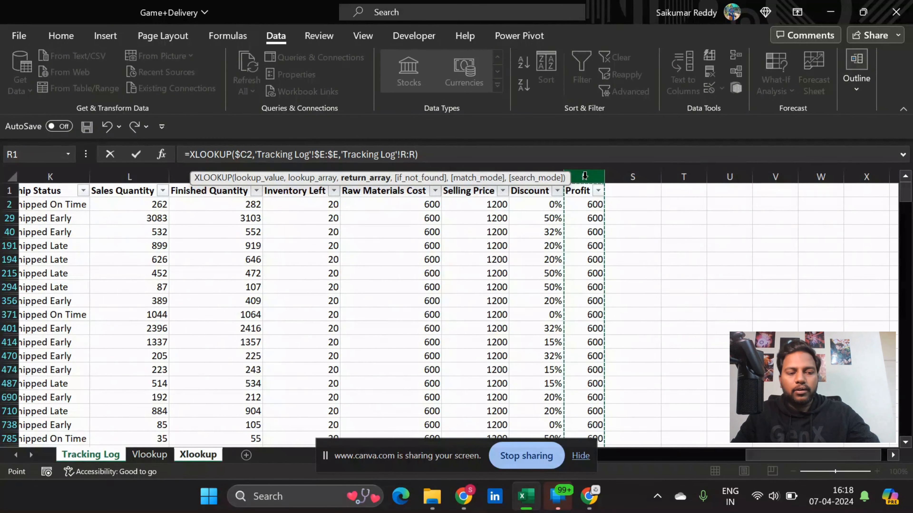
key("F4")
key("Return")
Fill the Sales Quantity and Profit formulas from E2:F2 down to row 9995.
key("Left")
key("Left")
key("ctrl+Down")
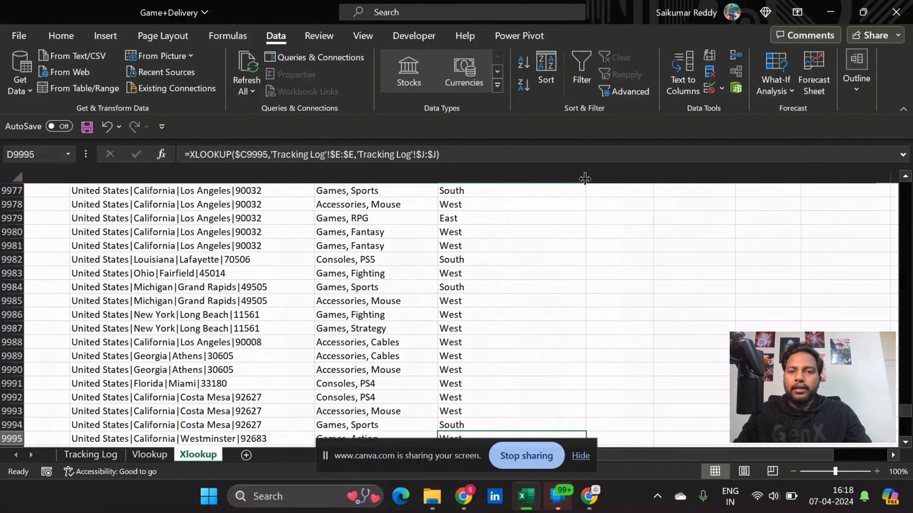
key("Right")
key("shift+Right")
key("ctrl+shift+Up")
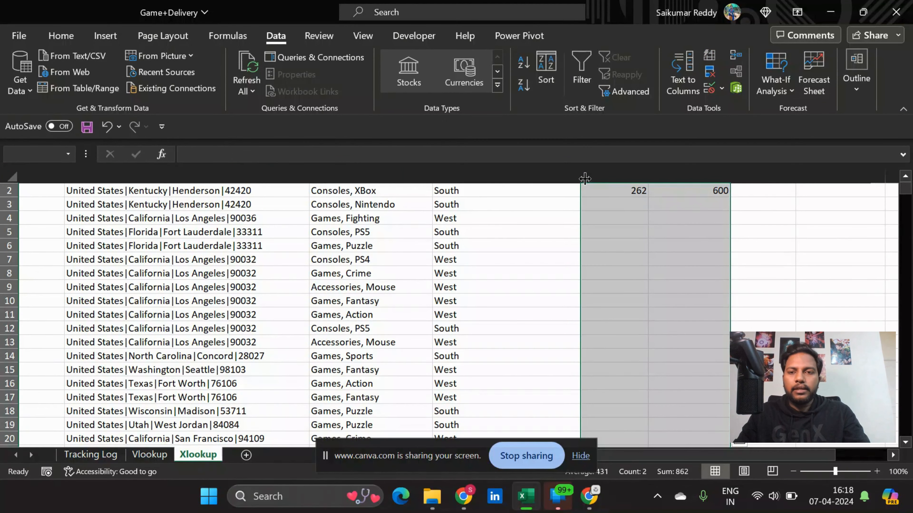
key("ctrl+d")
key("ctrl+Up")
key("Down")
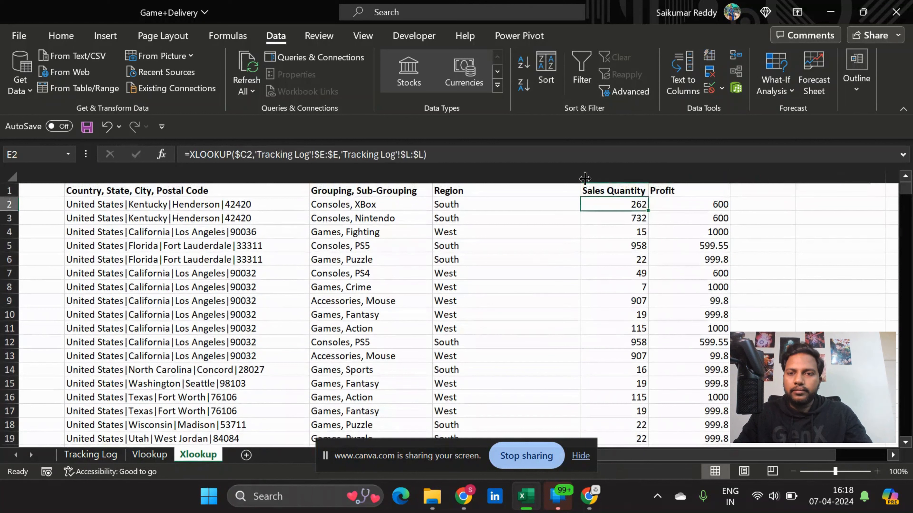
Review the Region and Sales Quantity formulas in row 2 and the location values in column B.
key("Right")
key("Up")
key("Left")
key("Left")
key("Left")
key("Right")
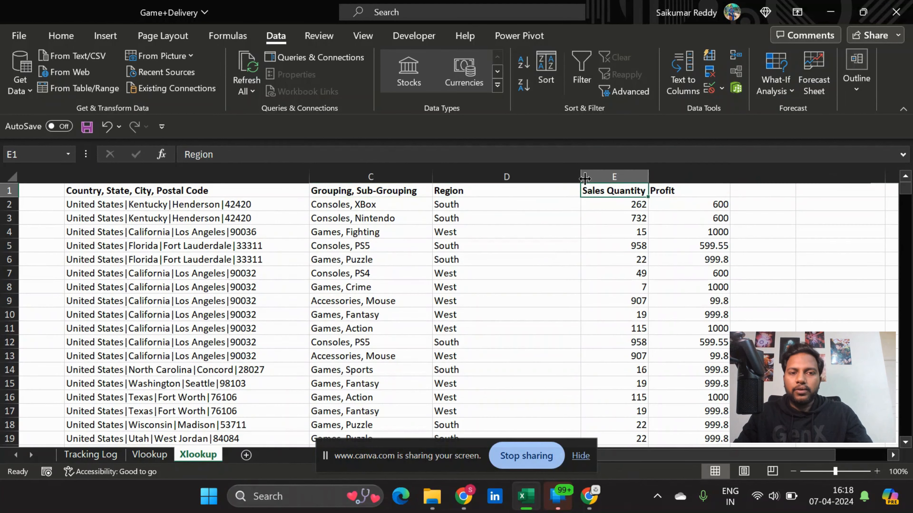
key("Down")
key("Right")
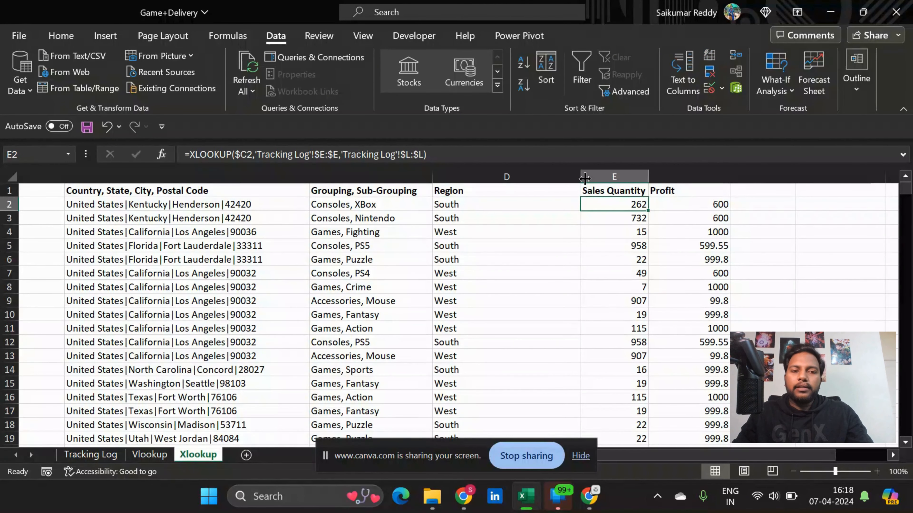
key("Left")
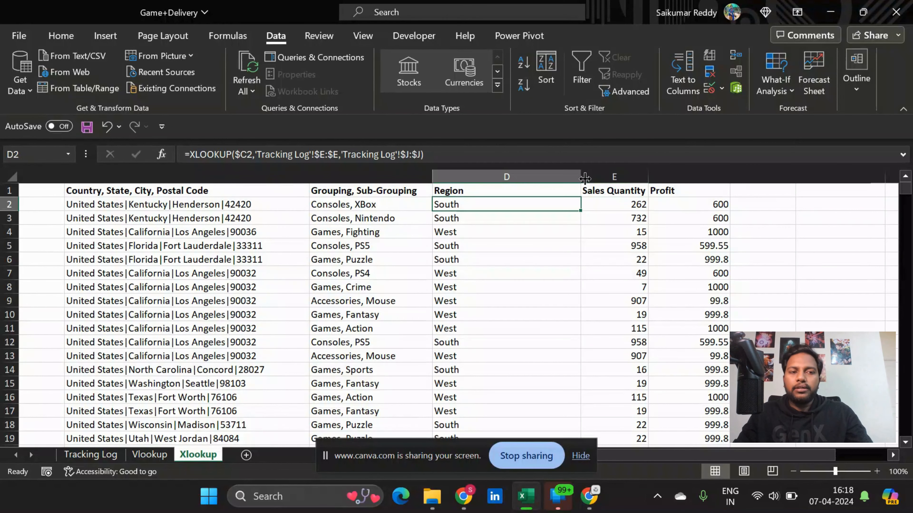
key("Left")
key("Left")
key("ctrl+shift+Down")
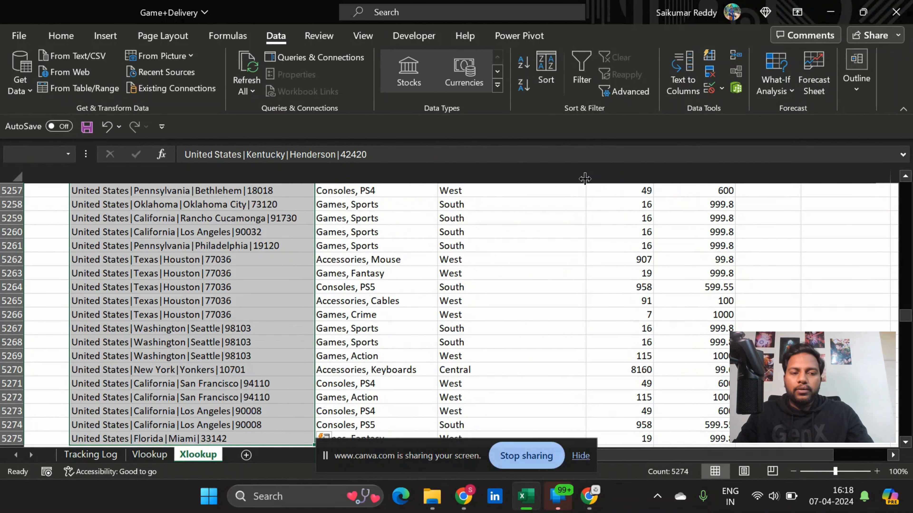
Examine the results on the Vlookup sheet and the Sales Quantity column in the Tracking Log.
key("ctrl+Page_Up")
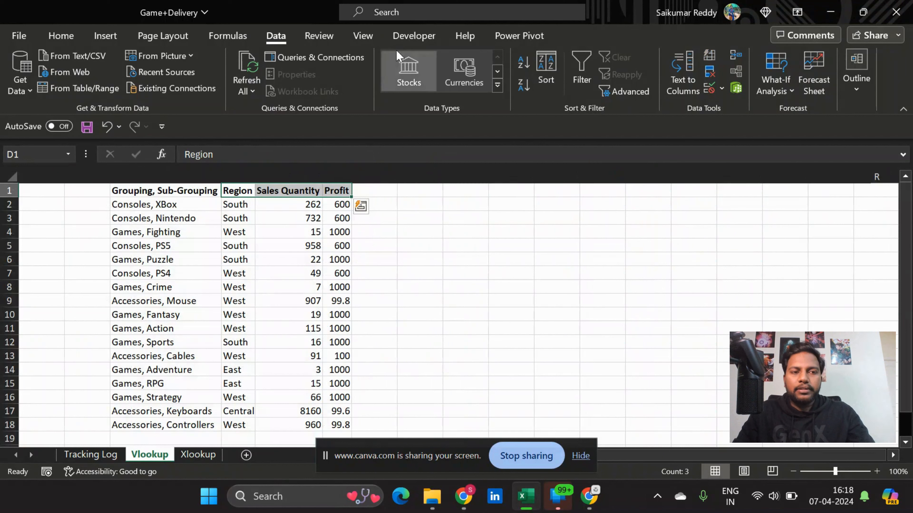
left_click(148, 207)
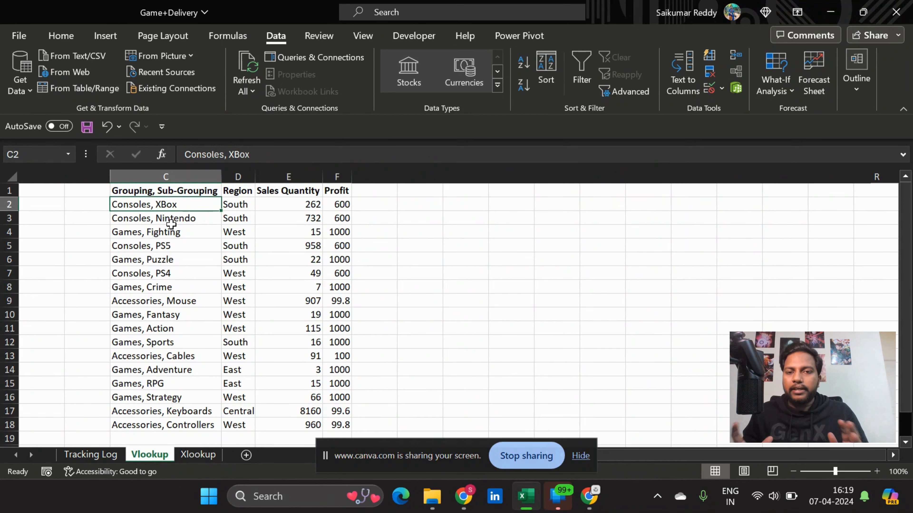
key("ctrl+Page_Up")
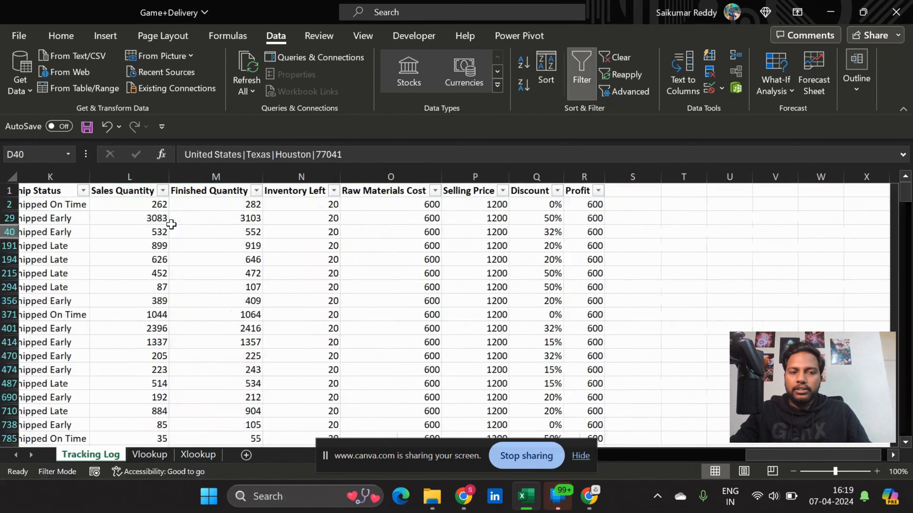
left_click(111, 176)
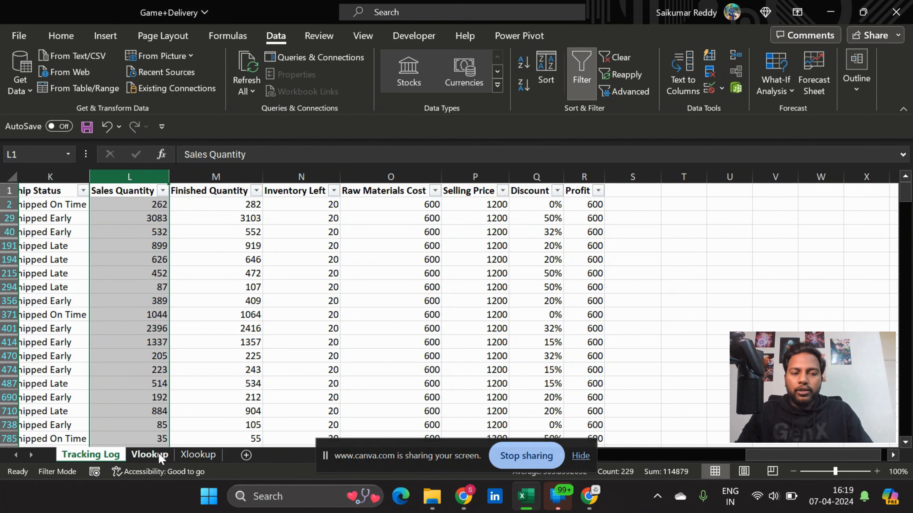
Return to the Xlookup sheet and check the lookup values and results across row 2.
left_click(198, 455)
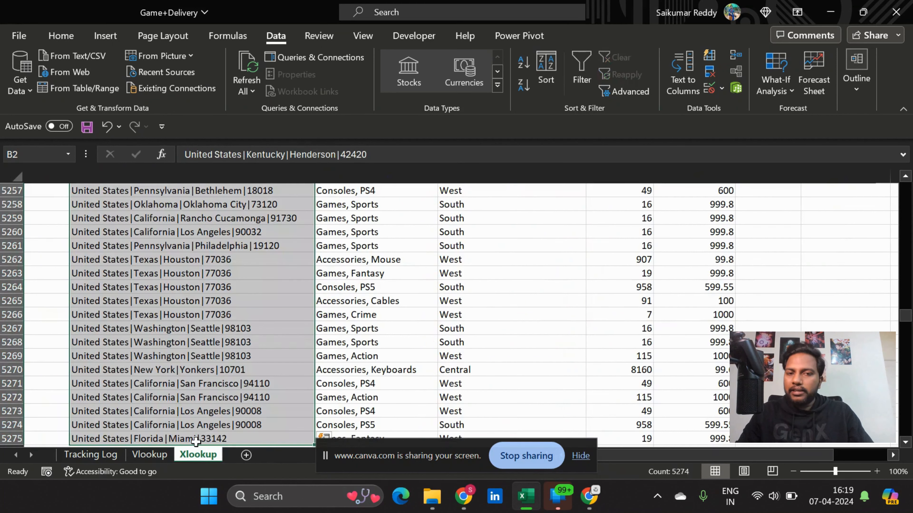
key("ctrl+Up")
key("Right")
key("Down")
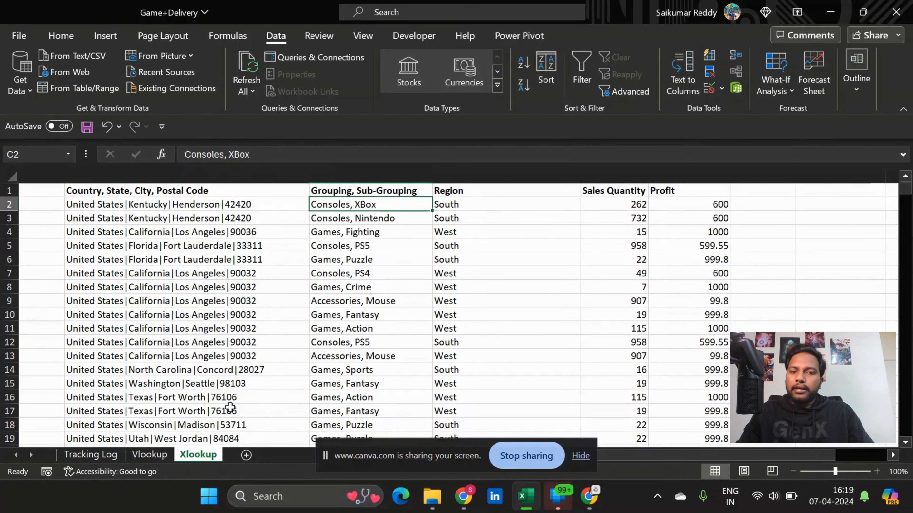
key("Right")
key("Right")
key("Right")
key("Right")
key("Left")
key("Left")
key("Left")
key("Left")
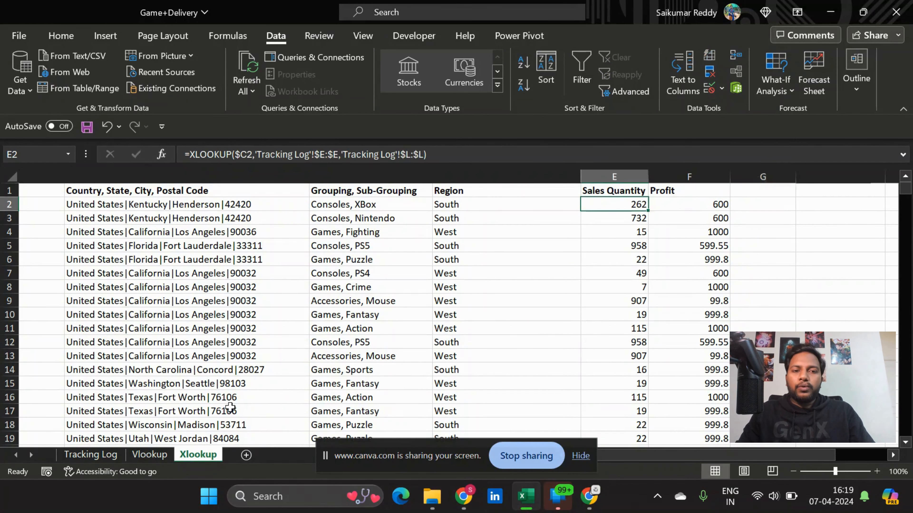
key("Left")
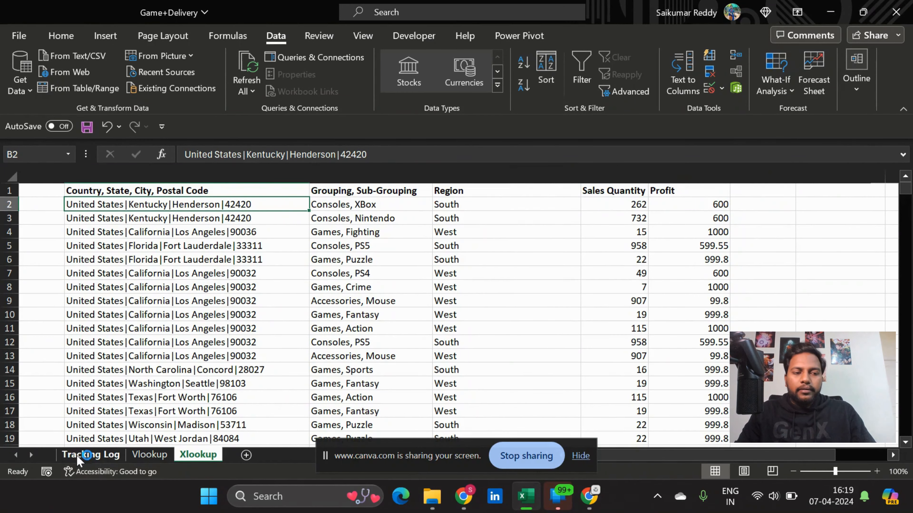
Check where the Country, State, City, Postal Code column sits relative to Grouping, Sub-Grouping in the Tracking Log.
left_click(84, 456)
scroll(243, 335, "left", 5)
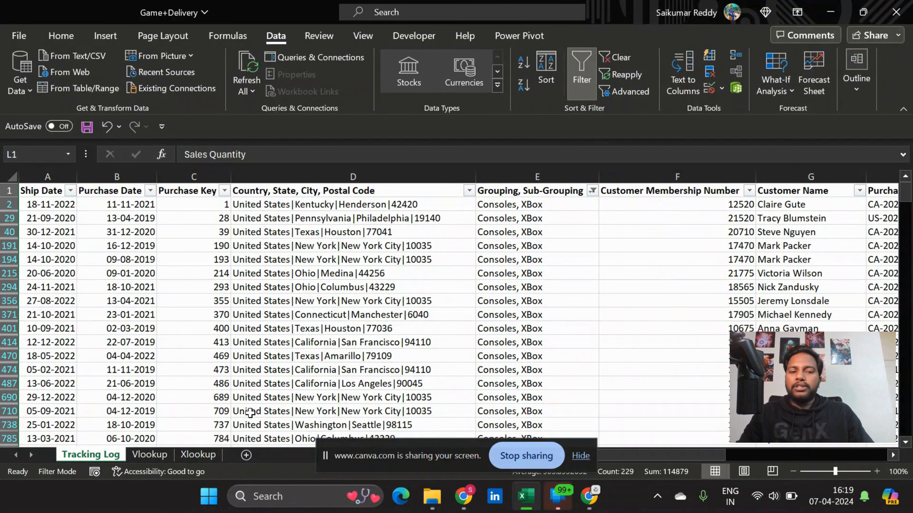
left_click(202, 456)
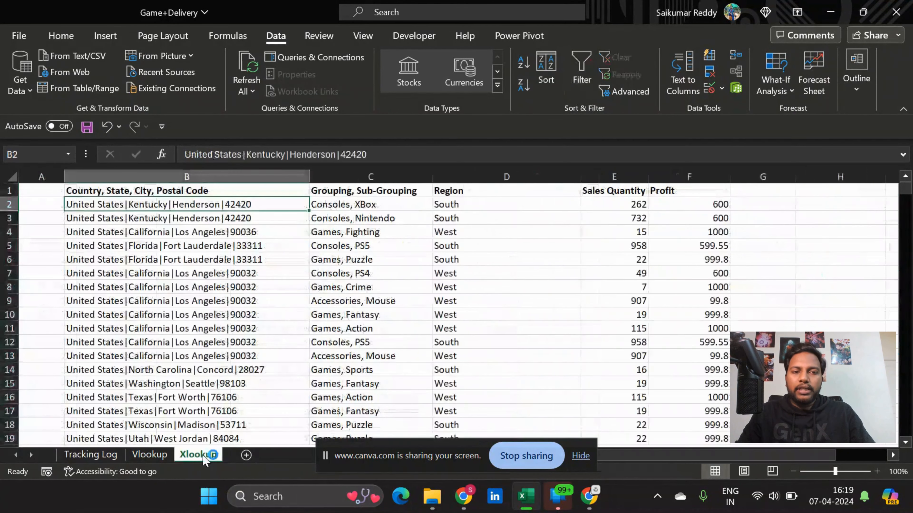
key("Right")
key("Right")
key("Right")
key("Right")
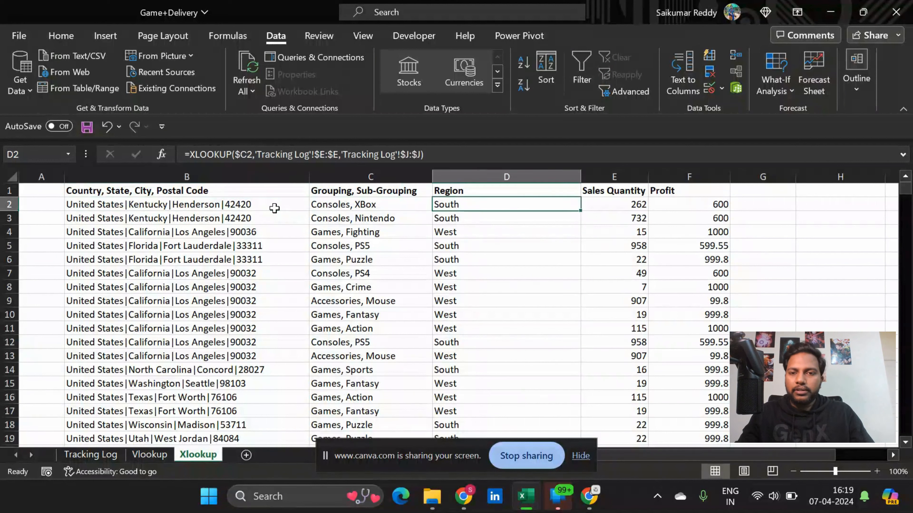
key("Left")
key("Left")
key("Left")
key("Left")
key("Right")
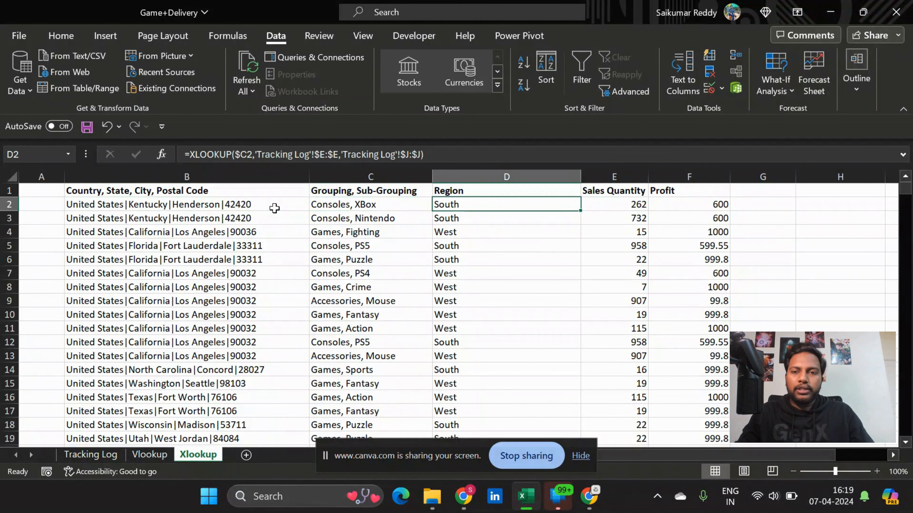
key("Right")
key("Right")
key("Right")
key("Right")
Copy the Country, State, City, Postal Code header from B1 to G1 on the Xlookup sheet.
key("Up")
key("Left")
key("Left")
key("Left")
key("Left")
key("Left")
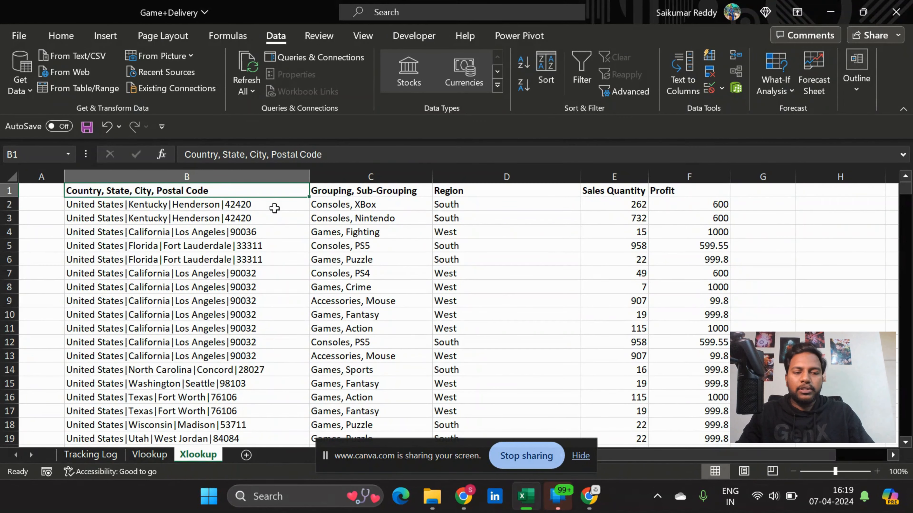
key("ctrl+c")
key("Right")
key("Right")
key("Right")
key("Right")
key("Right")
key("ctrl+v")
Start an XLOOKUP formula in G2 with $C2, the Grouping, Sub-Grouping value, as the lookup value.
key("Down")
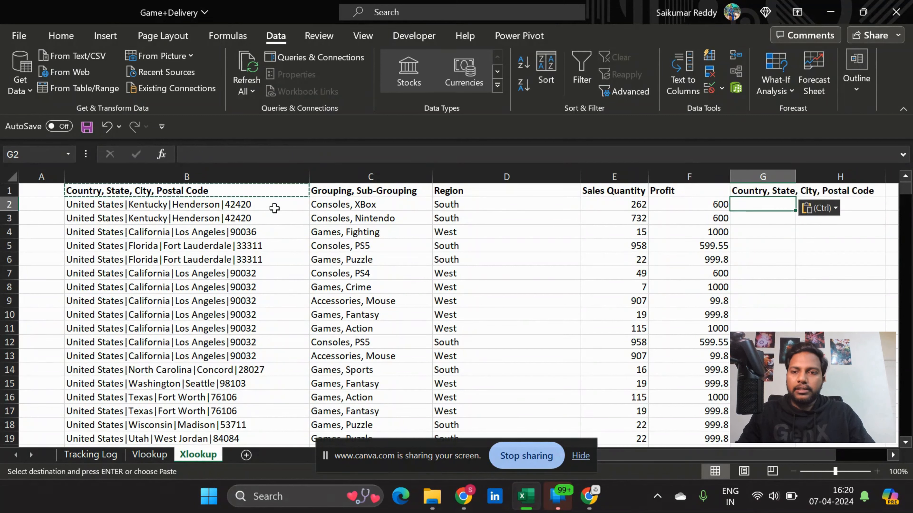
type("=xl")
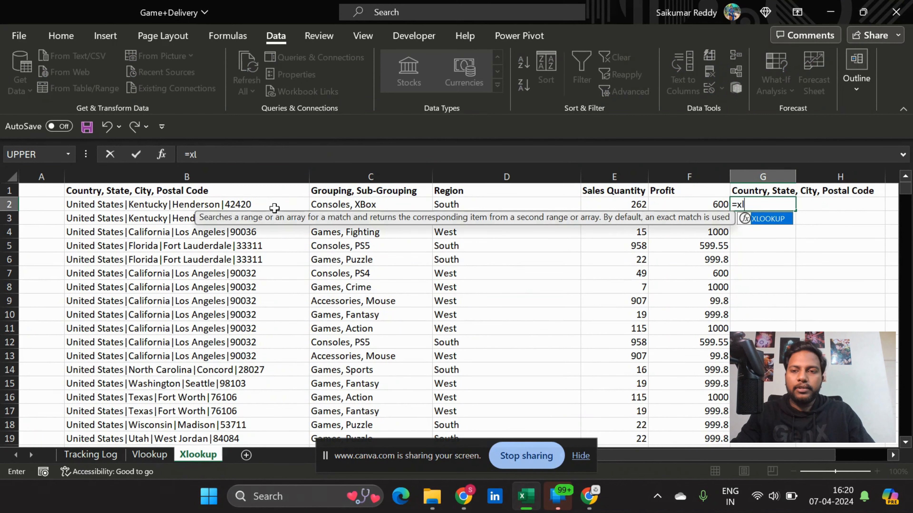
type("o")
key("Tab")
key("Left")
key("Left")
key("Left")
key("Left")
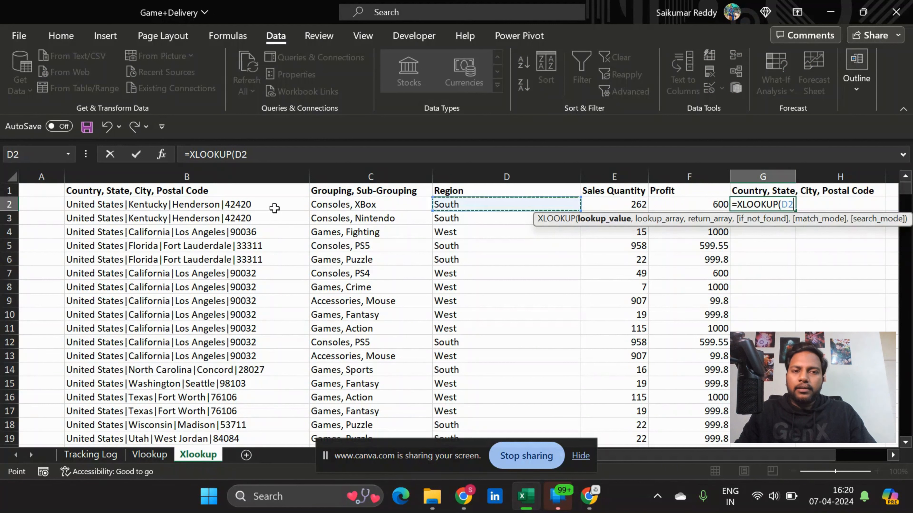
key("F4")
key("F4")
key("F4")
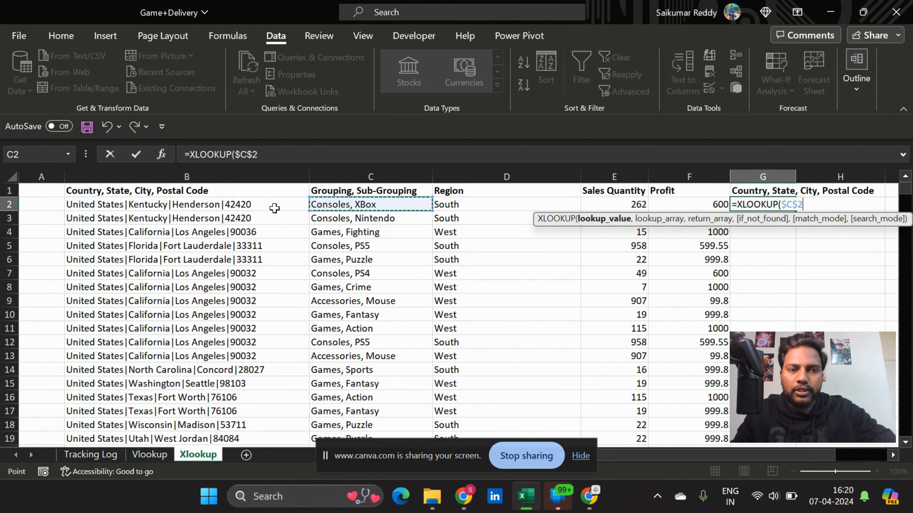
type(",")
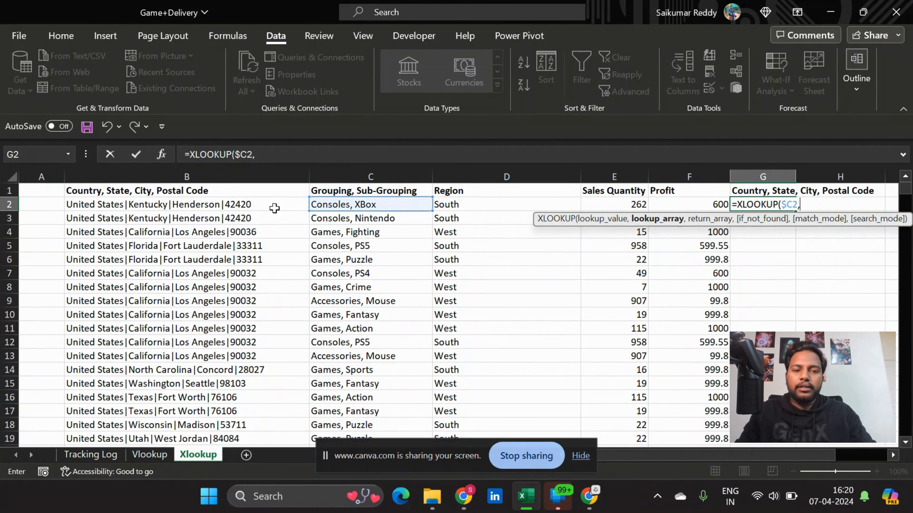
Complete the XLOOKUP with the Tracking Log's column $E:$E as lookup array and $D:$D as return array.
left_click(91, 455)
left_click(514, 175)
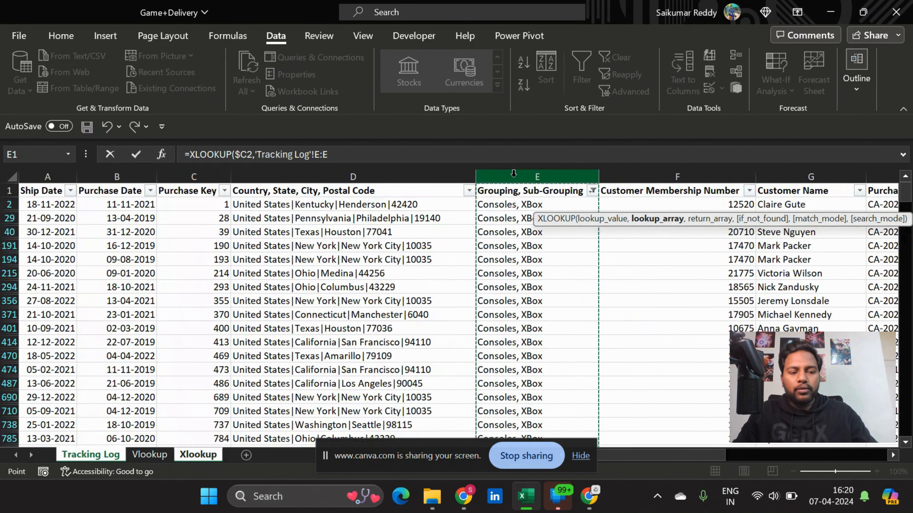
key("F4")
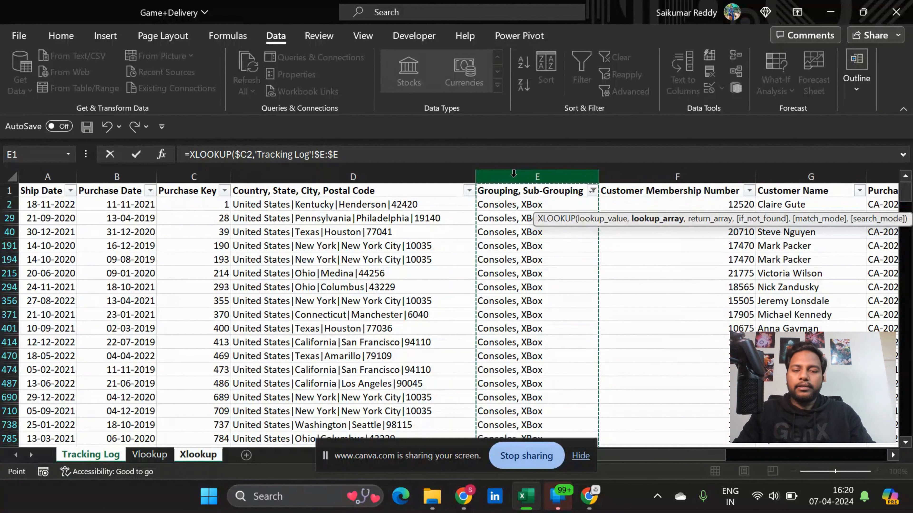
type(",")
left_click(452, 172)
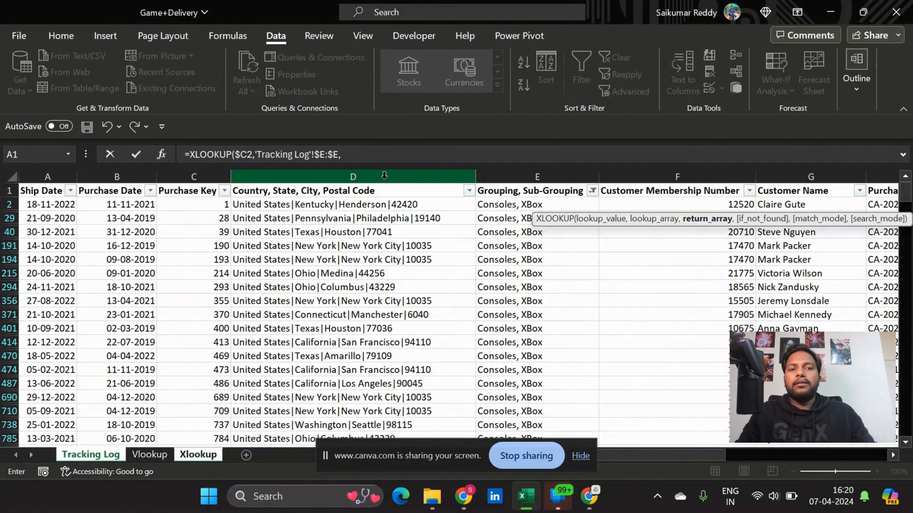
key("F4")
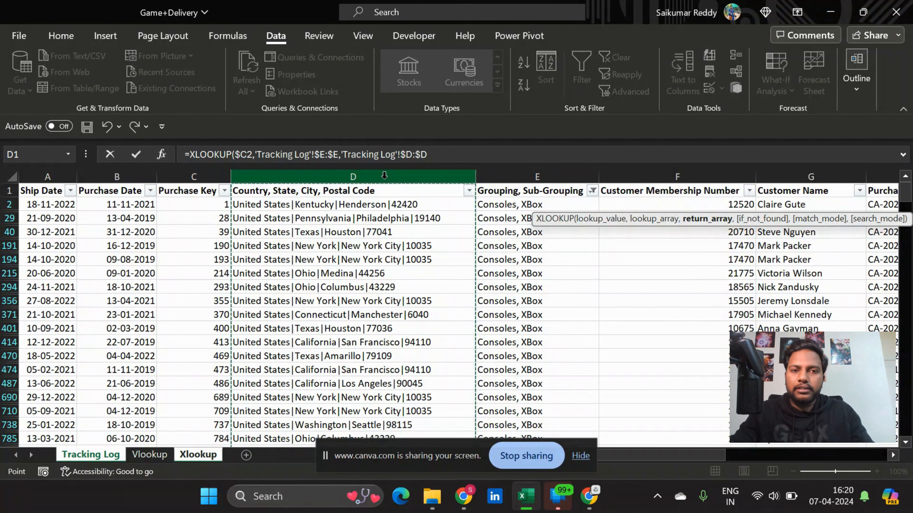
key("Return")
Fill the G2 XLOOKUP formula down column G to the last data row.
key("Left")
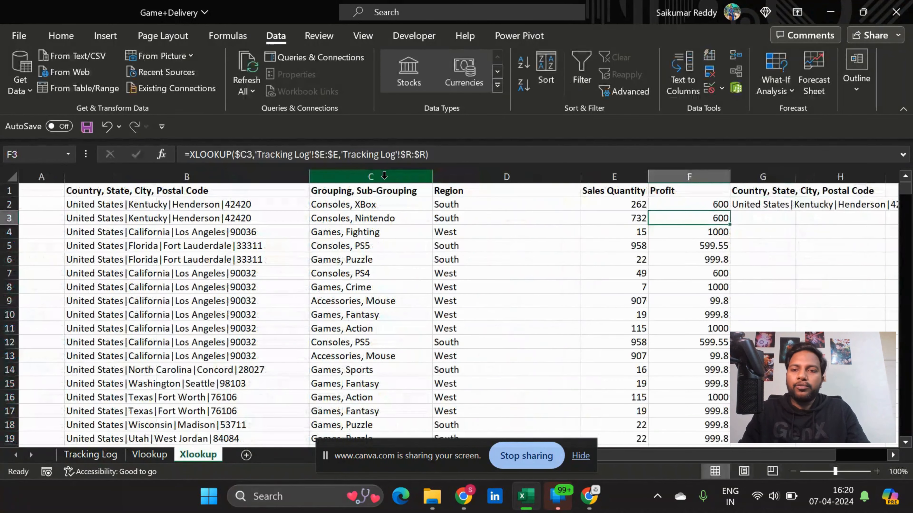
key("ctrl+Down")
key("Right")
key("ctrl+shift+Up")
key("ctrl+d")
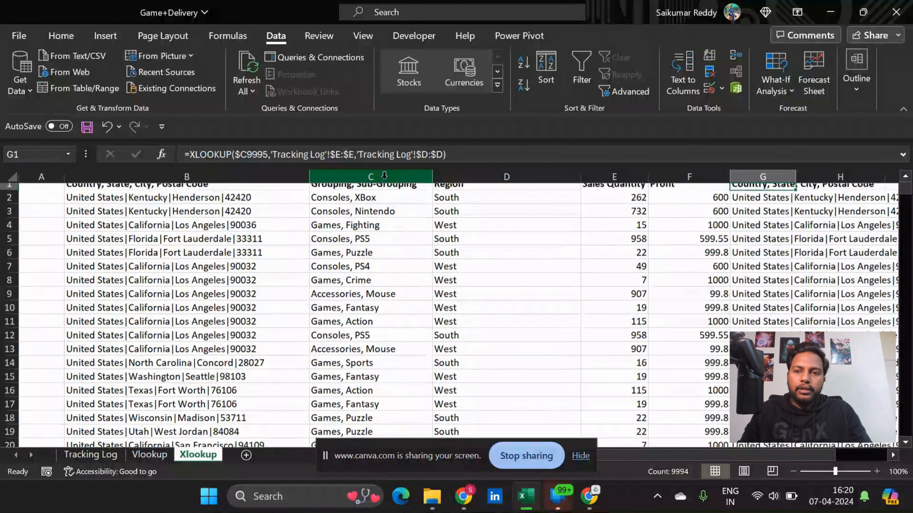
key("Right")
key("Down")
type("=")
key("Left")
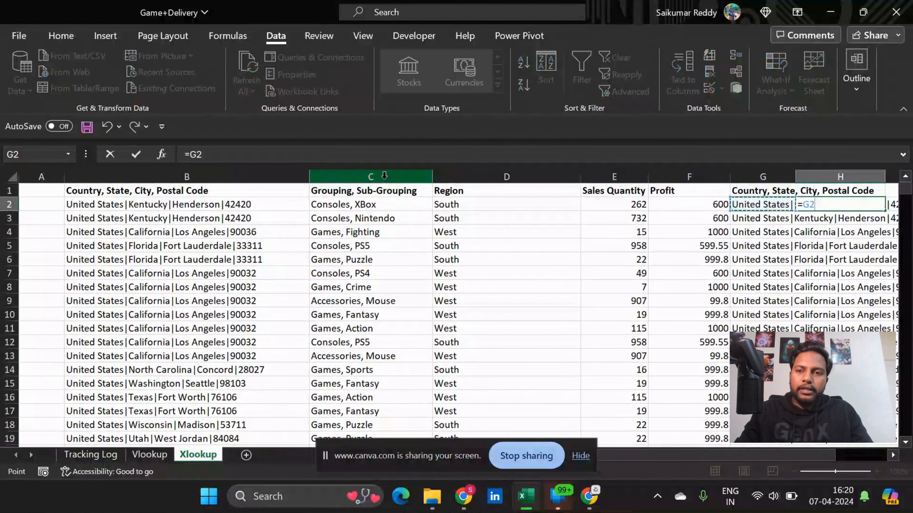
key("Escape")
key("Left")
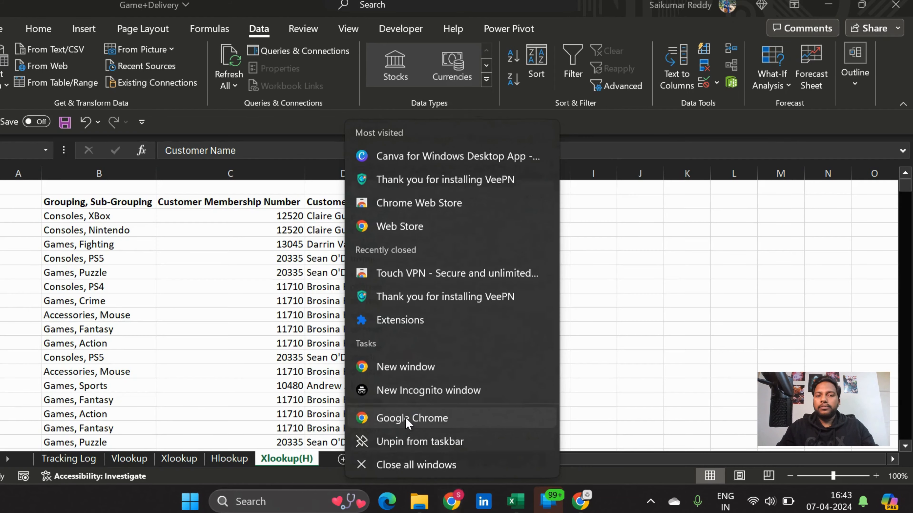
Switch to Google Chrome and open the existing XLOOKUP vs VLOOKUP conversation in ChatGPT.
left_click(416, 420)
left_click(282, 209)
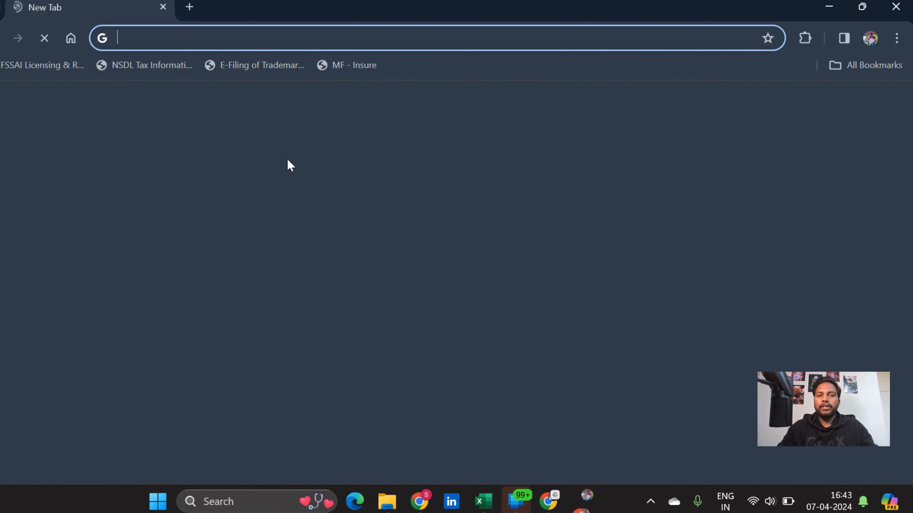
left_click(439, 381)
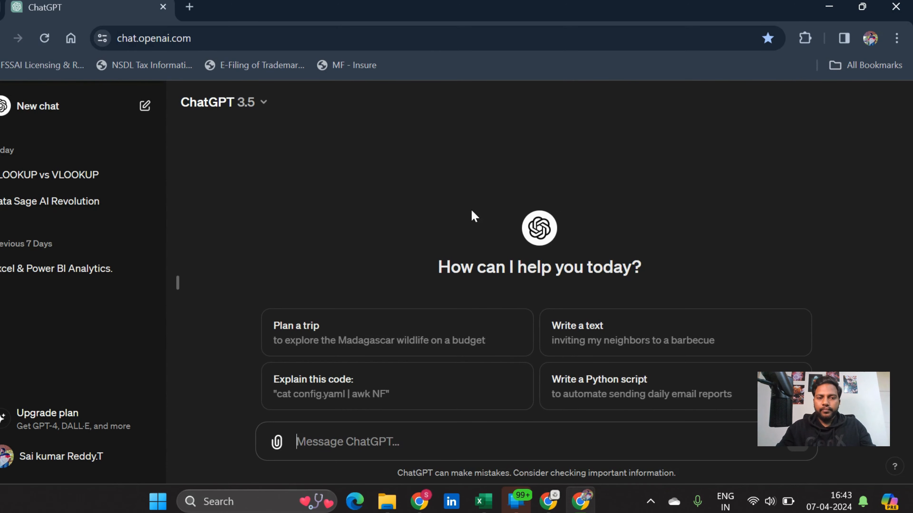
left_click(70, 176)
Read through the conversation's listed benefits of VLOOKUP and XLOOKUP, down to the closing summary.
scroll(499, 258, "up", 15)
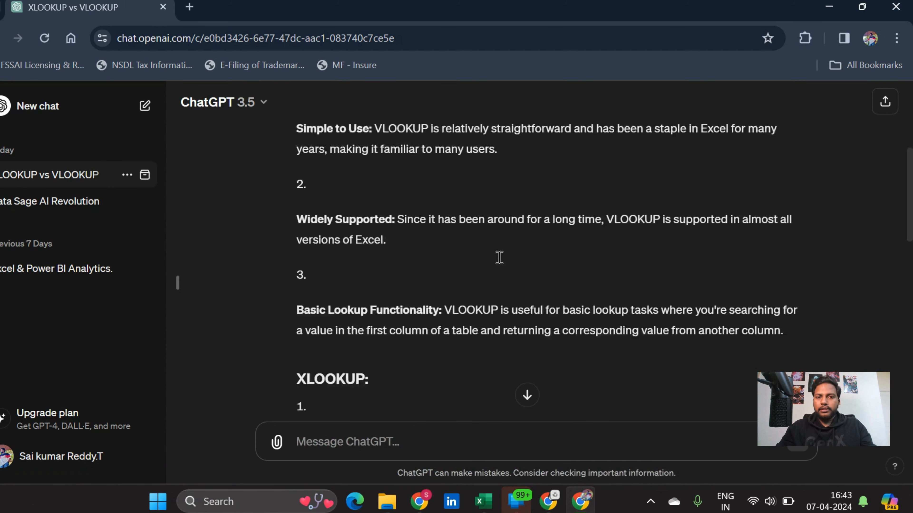
scroll(499, 258, "down", 3)
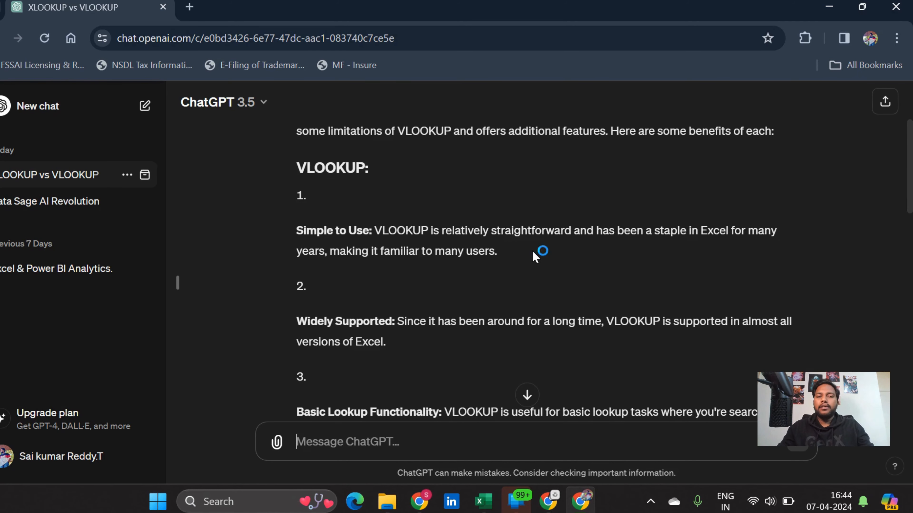
scroll(533, 252, "down", 10)
scroll(533, 251, "down", 2)
scroll(534, 252, "down", 1)
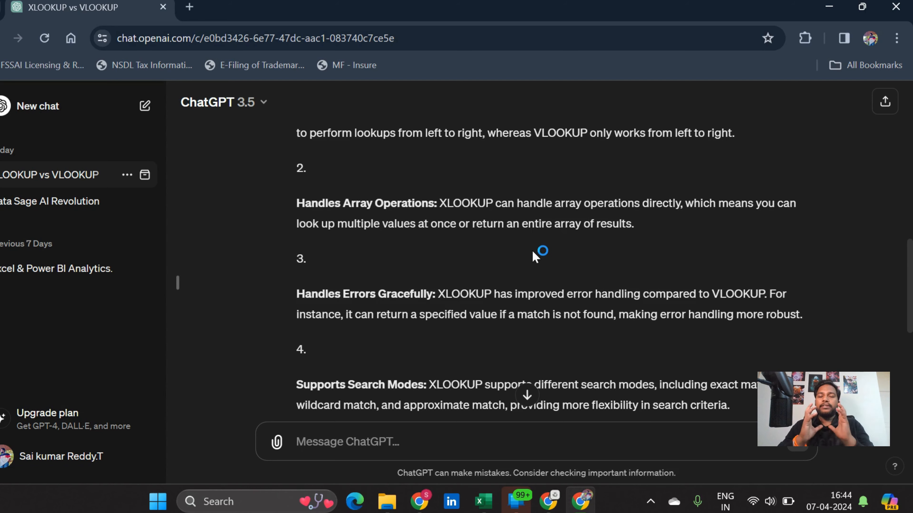
scroll(533, 252, "down", 8)
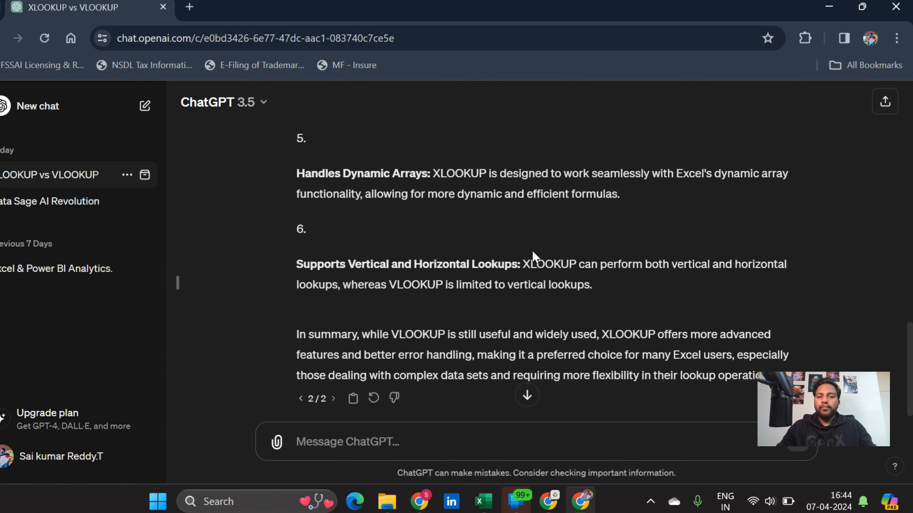
scroll(533, 252, "up", 3)
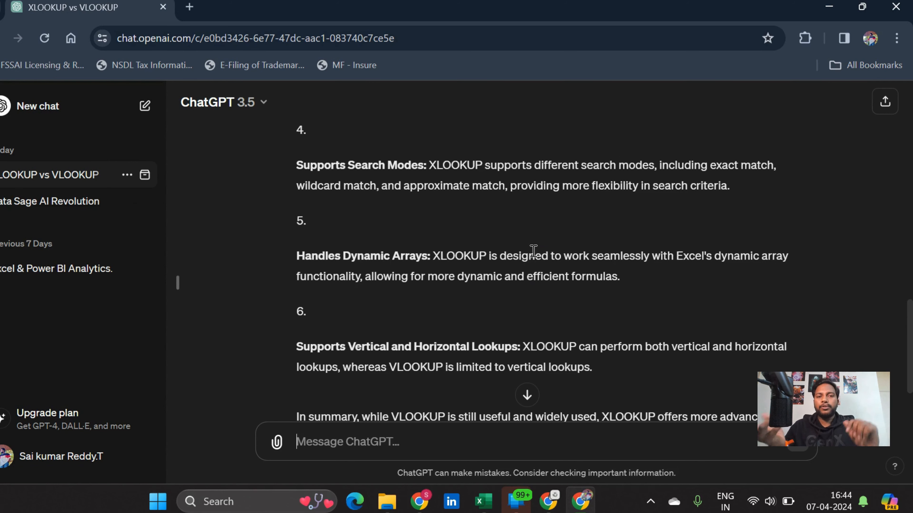
scroll(534, 251, "down", 3)
scroll(533, 250, "up", 4)
scroll(539, 255, "down", 4)
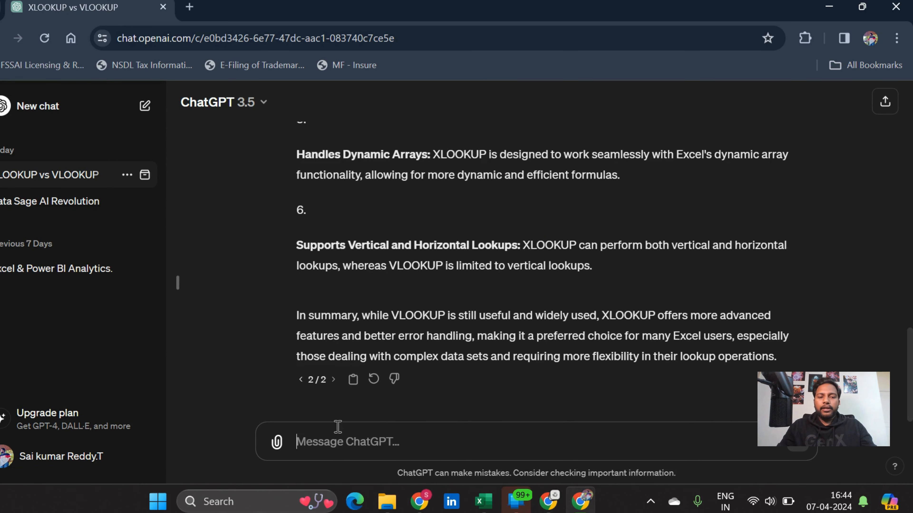
Ask ChatGPT "can you show me the xlookup formula with one example".
type("can y")
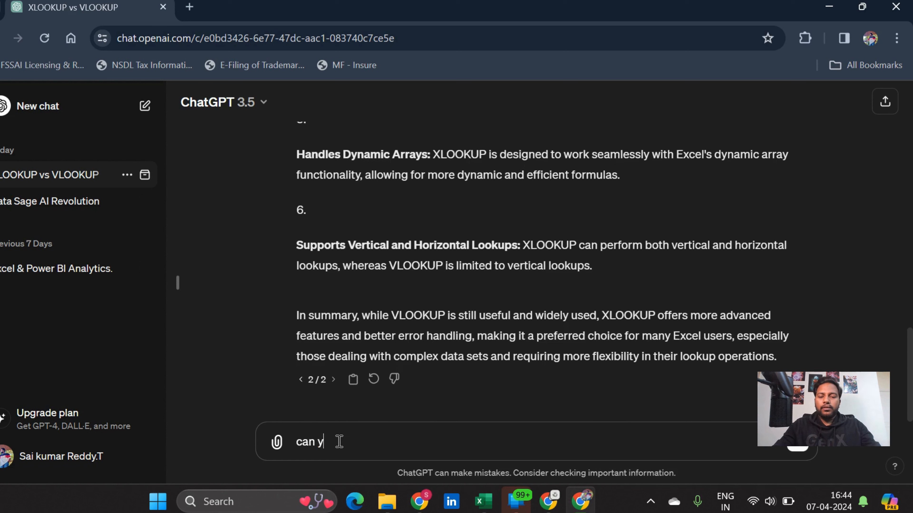
type("pow me")
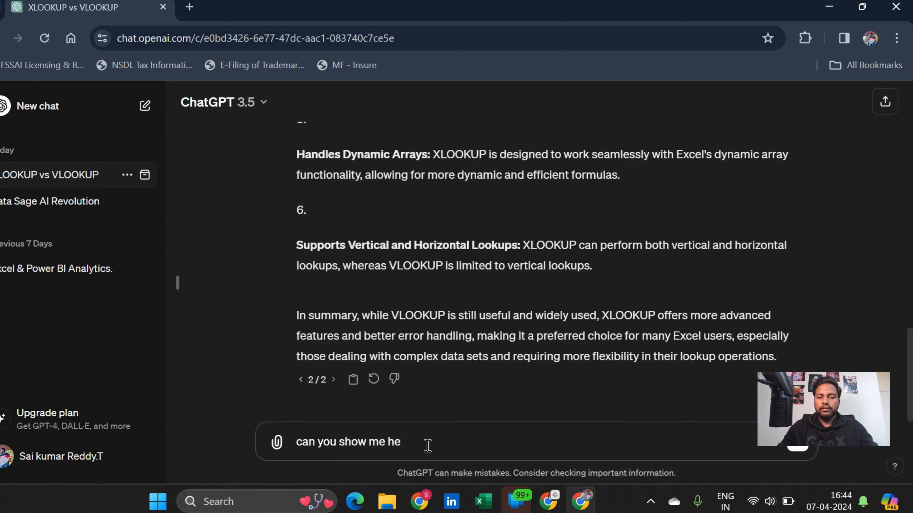
type("the xlo")
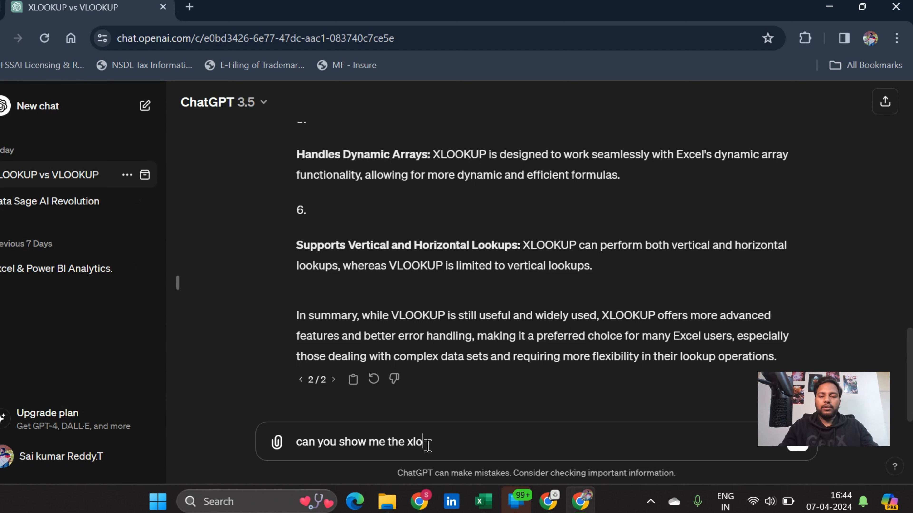
type("okup formula with one example")
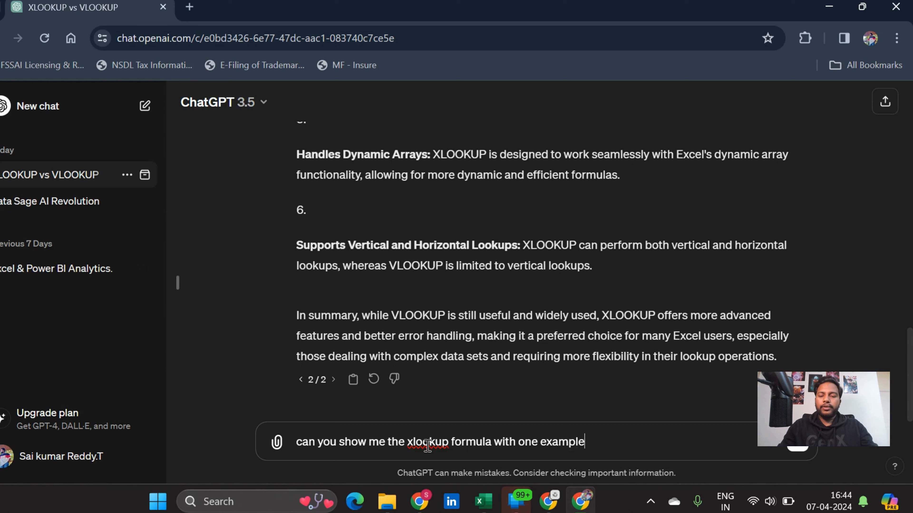
key("Return")
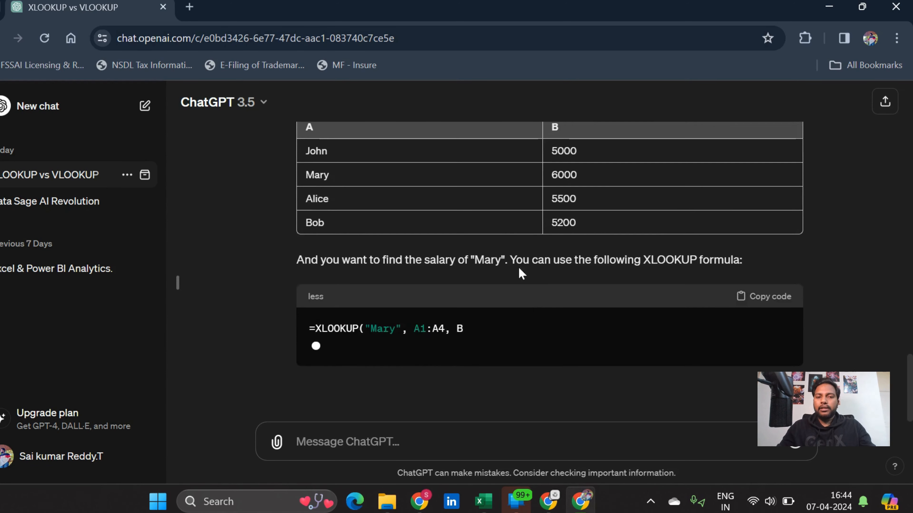
Review the XLOOKUP salary example, its formula, and the explanation of the syntax arguments in the reply.
scroll(522, 201, "up", 5)
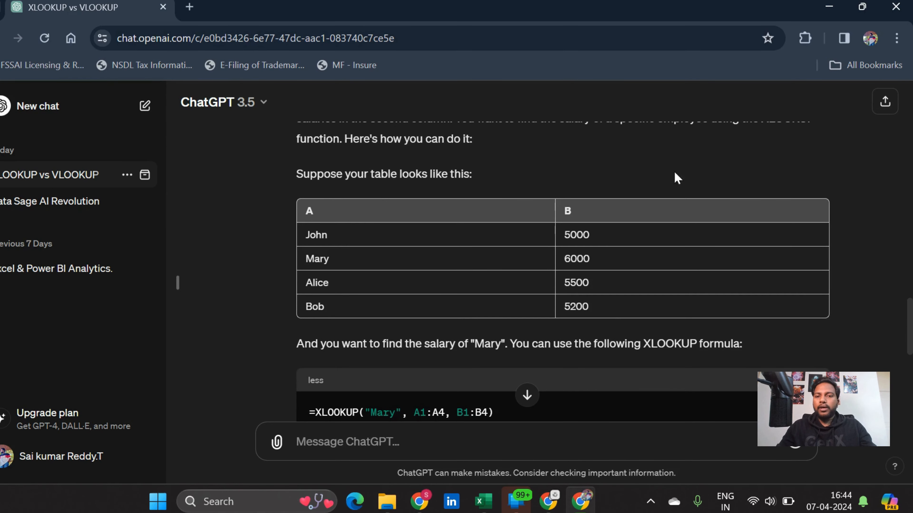
scroll(589, 257, "down", 2)
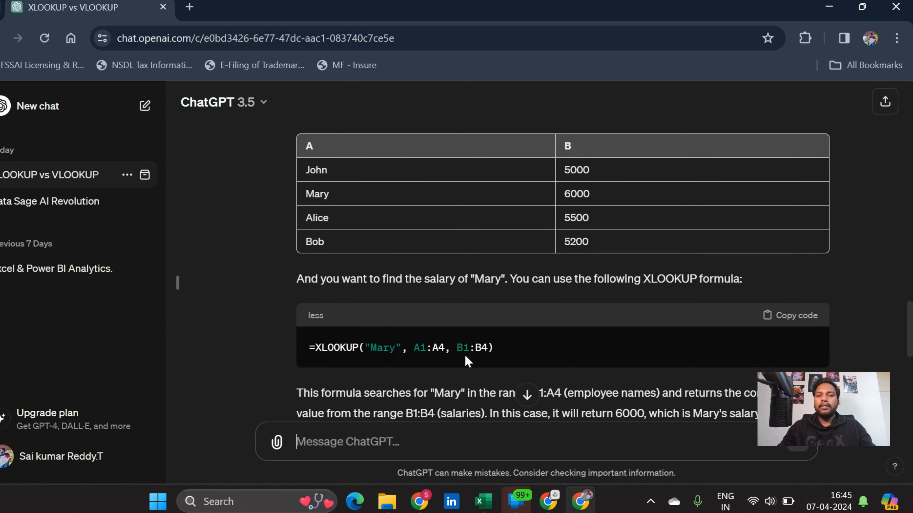
scroll(473, 377, "down", 4)
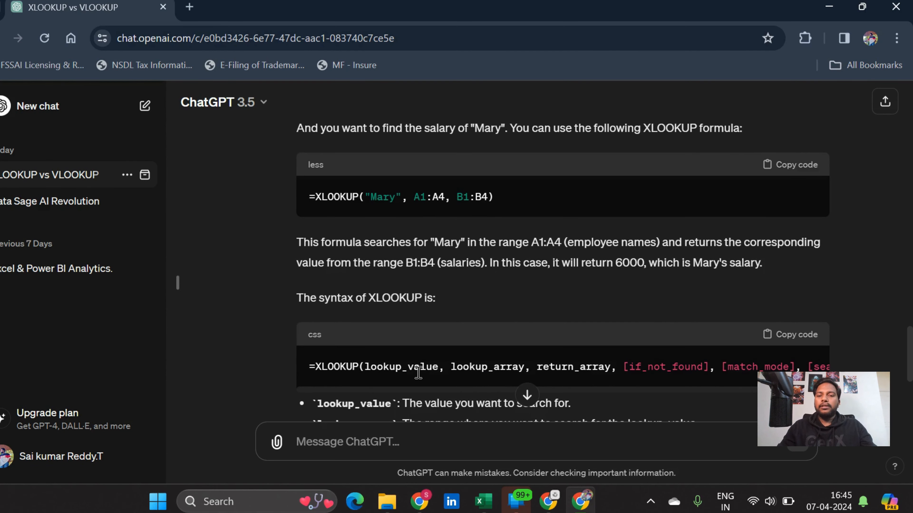
scroll(418, 372, "down", 3)
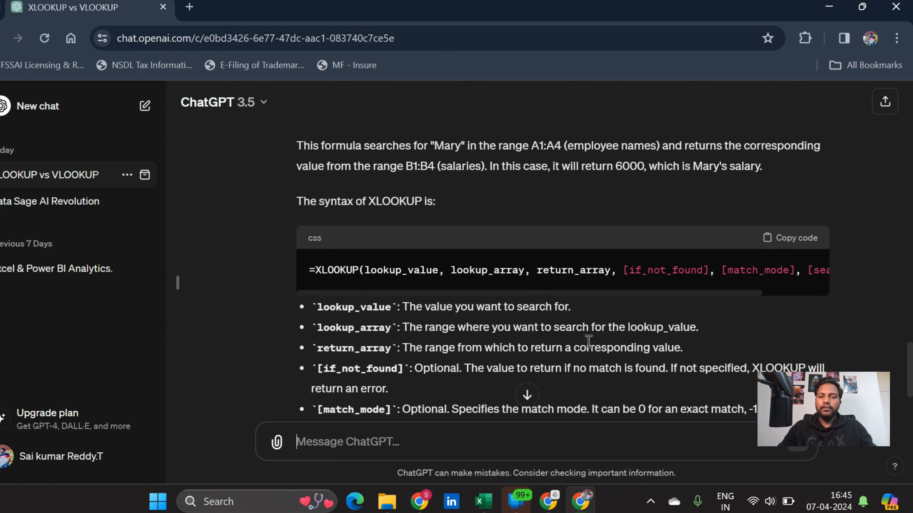
scroll(481, 391, "down", 4)
scroll(428, 273, "up", 2)
scroll(427, 273, "up", 1)
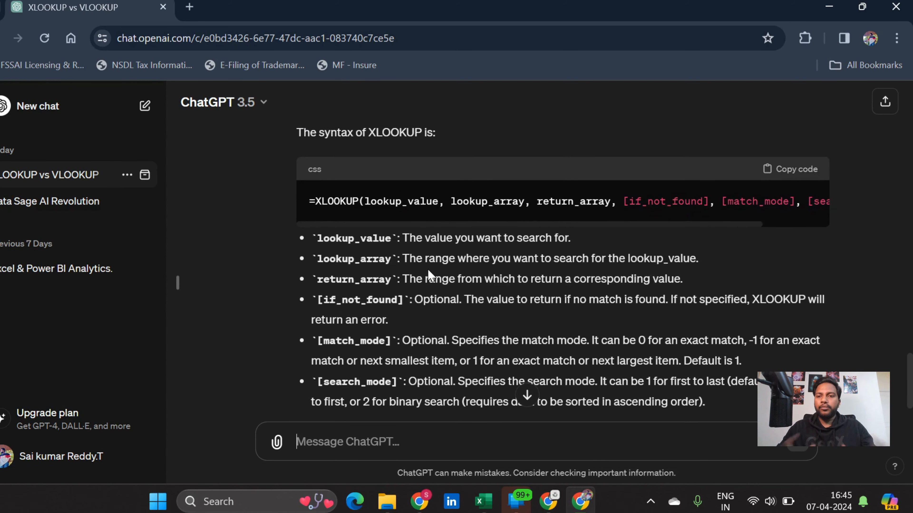
scroll(428, 273, "up", 6)
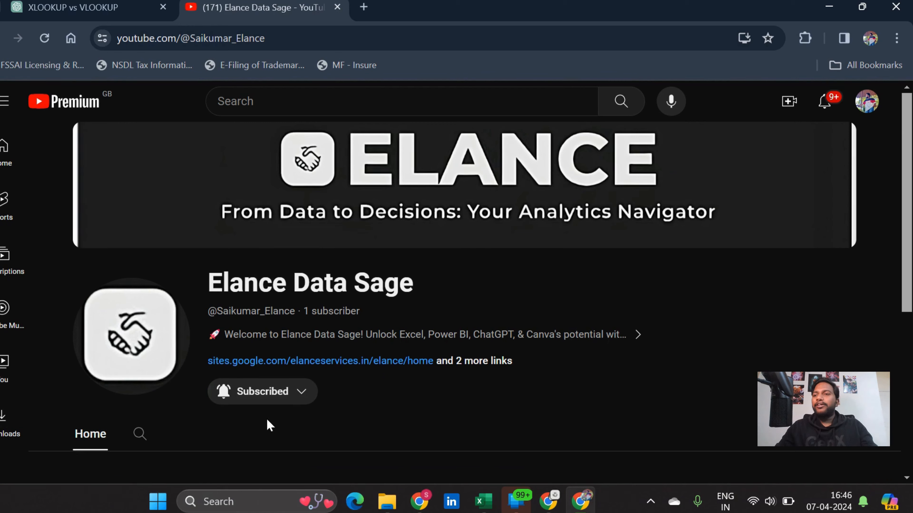
Open the subscription notification options on the Elance Data Sage YouTube channel.
left_click(271, 394)
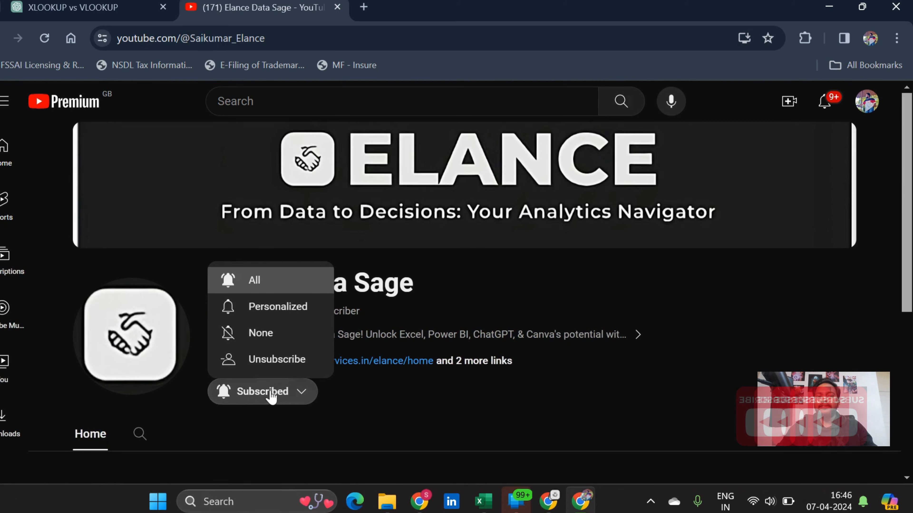